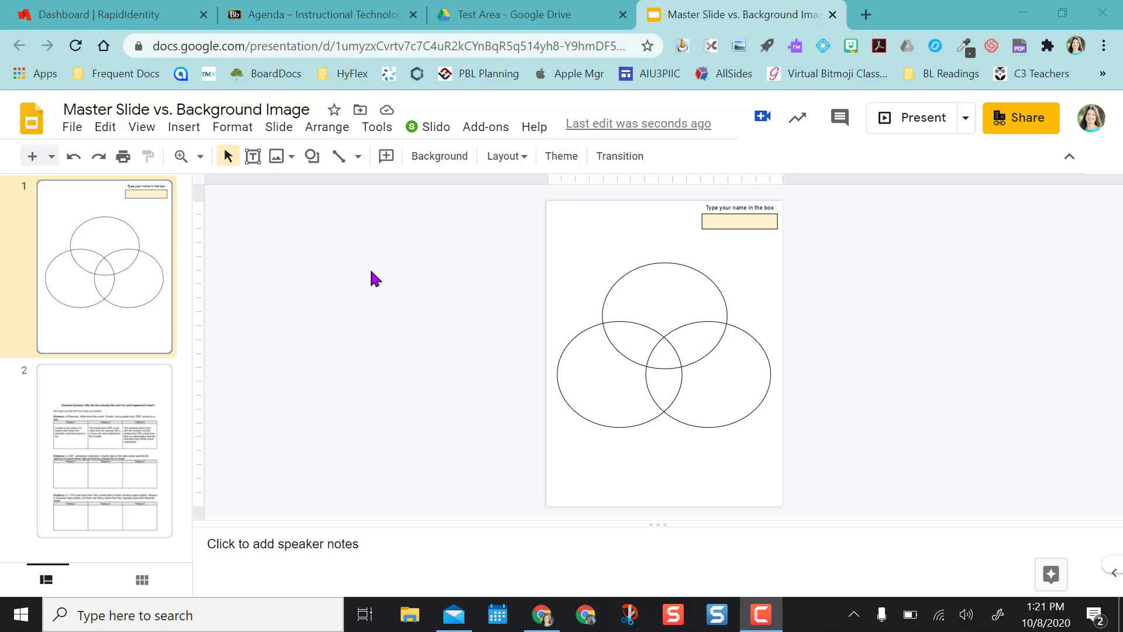
- Compare the worksheet on slide 2 with the Venn diagram slide, selecting and deselecting its top circle
{"action": "left_click", "coordinate": [100, 438]}
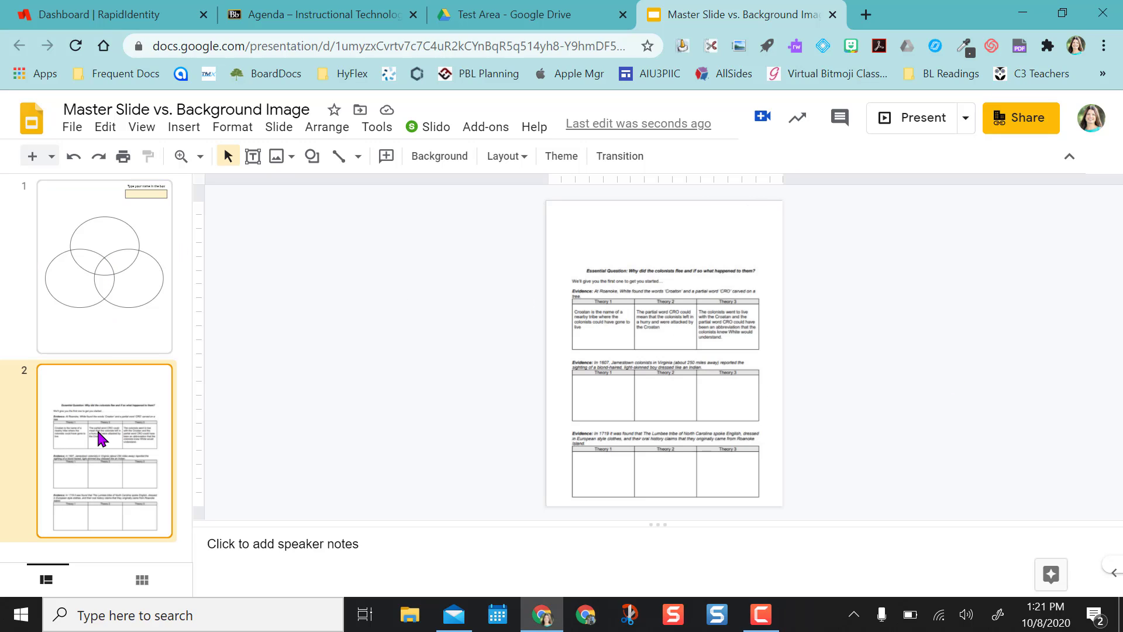
{"action": "left_click", "coordinate": [87, 305]}
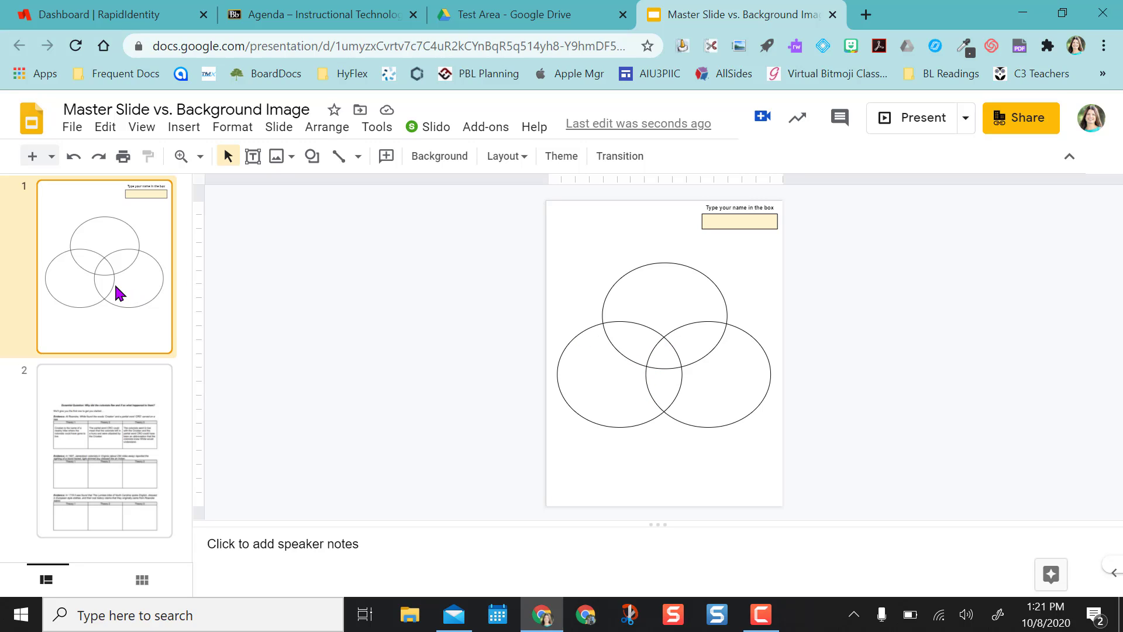
{"action": "left_click", "coordinate": [101, 433]}
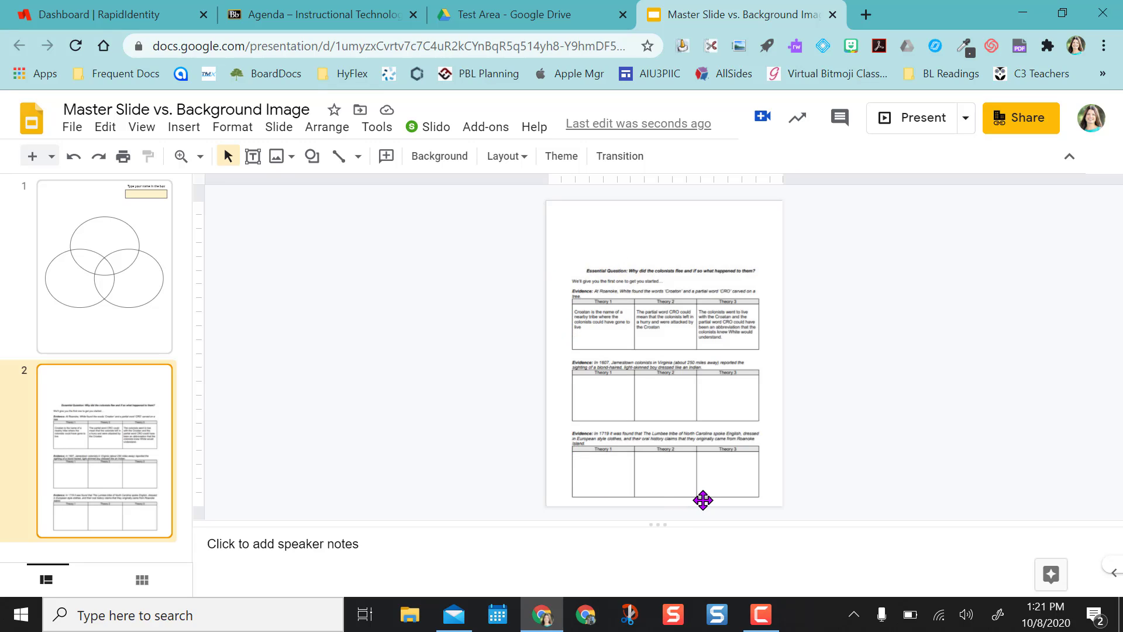
{"action": "left_click", "coordinate": [128, 286]}
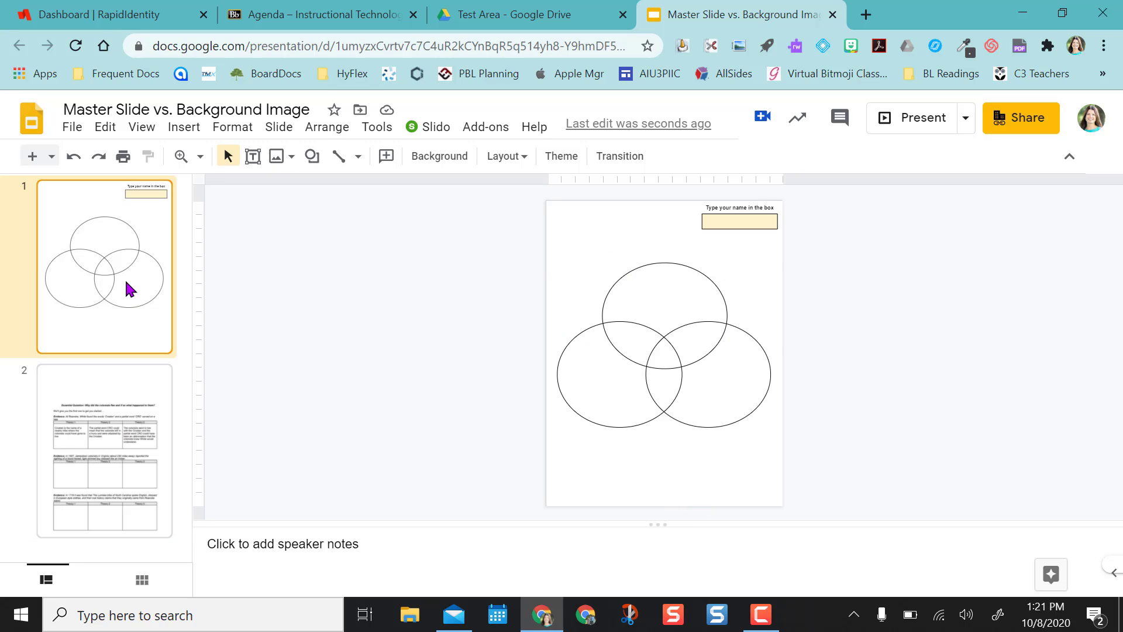
{"action": "left_click", "coordinate": [629, 291]}
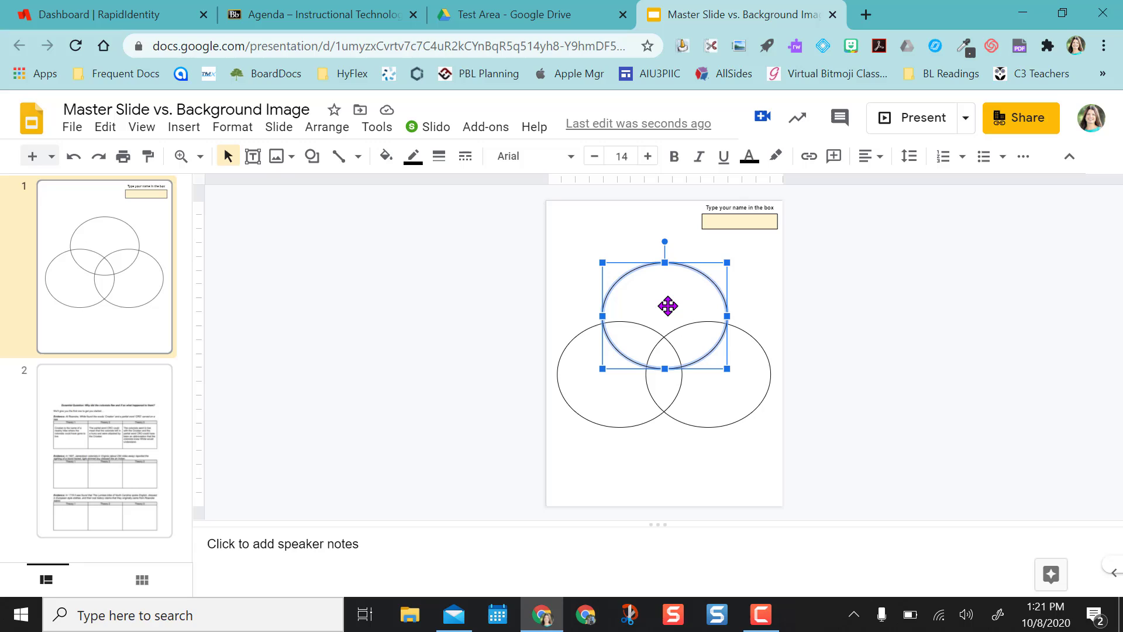
{"action": "left_click", "coordinate": [468, 310]}
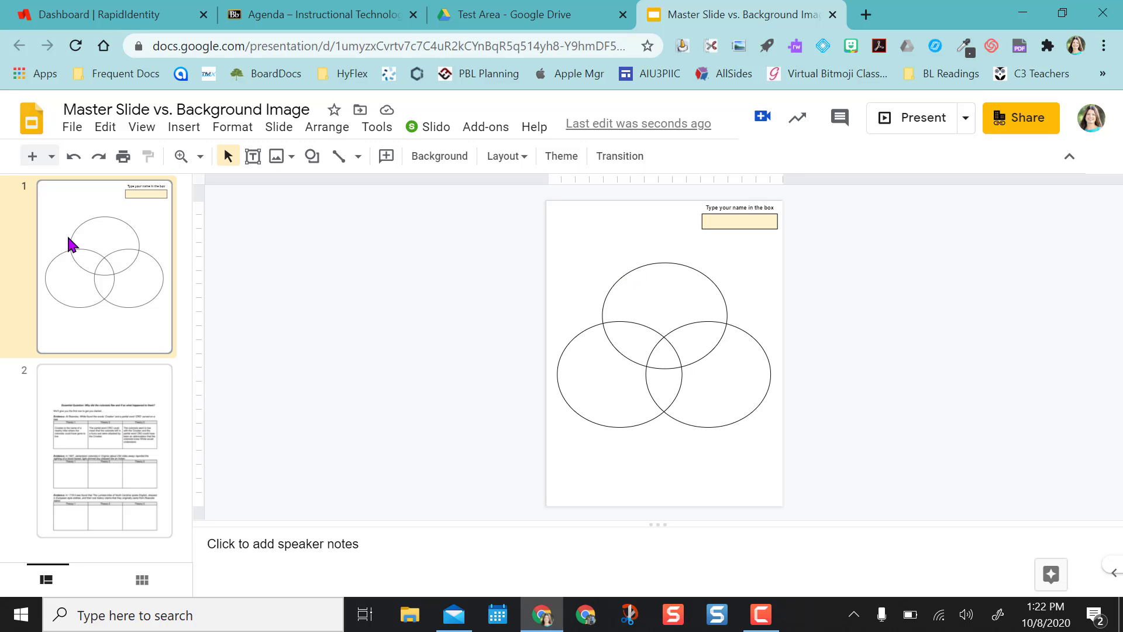
- Download the Venn diagram slide as a JPEG image (.jpg, current slide)
{"action": "left_click", "coordinate": [70, 131]}
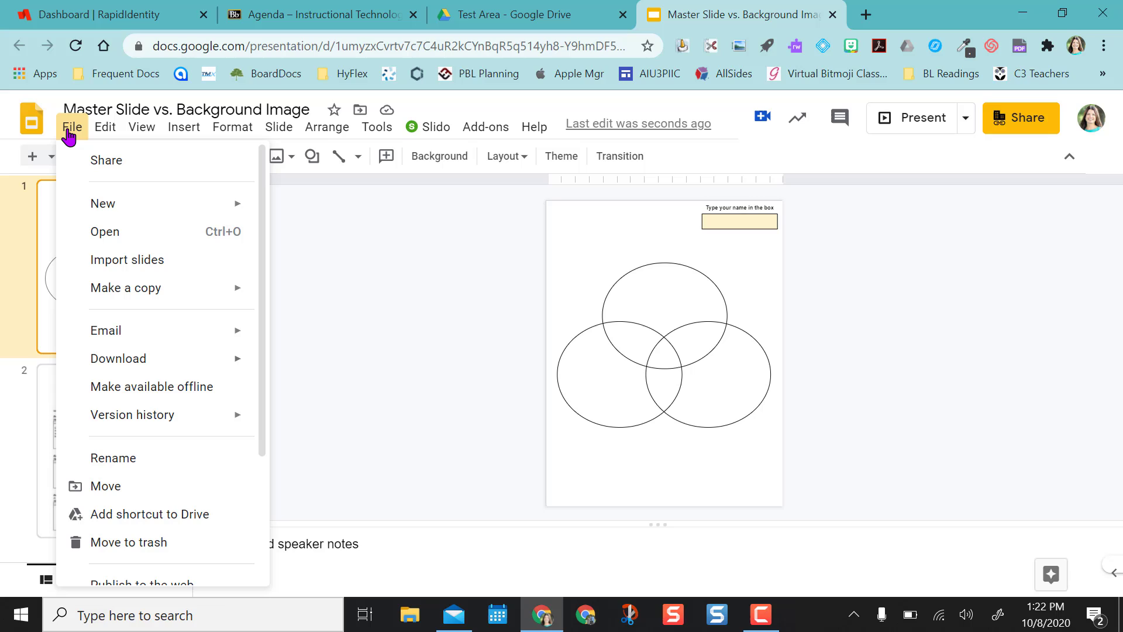
{"action": "mouse_move", "coordinate": [119, 364]}
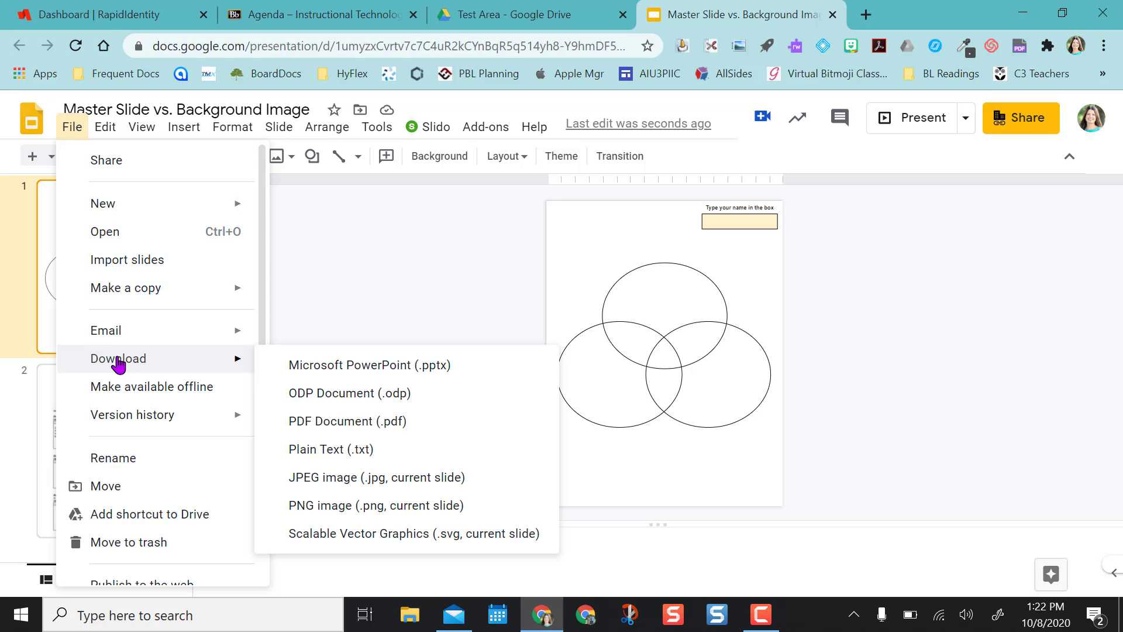
{"action": "left_click", "coordinate": [325, 480]}
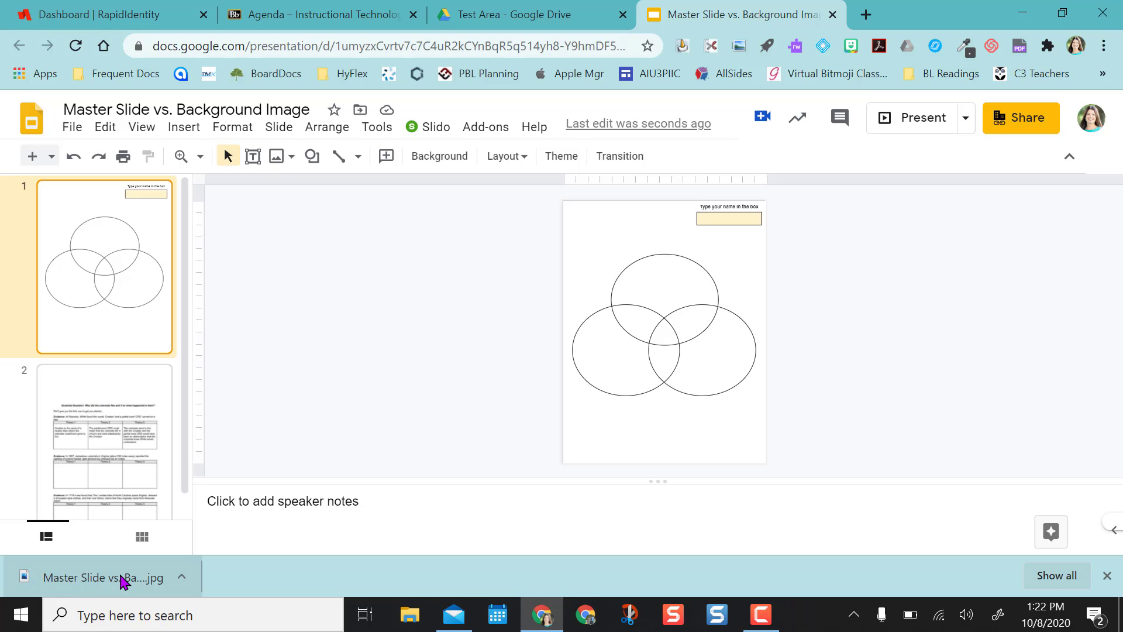
- Insert a new slide with the Blank layout
{"action": "left_click", "coordinate": [52, 158]}
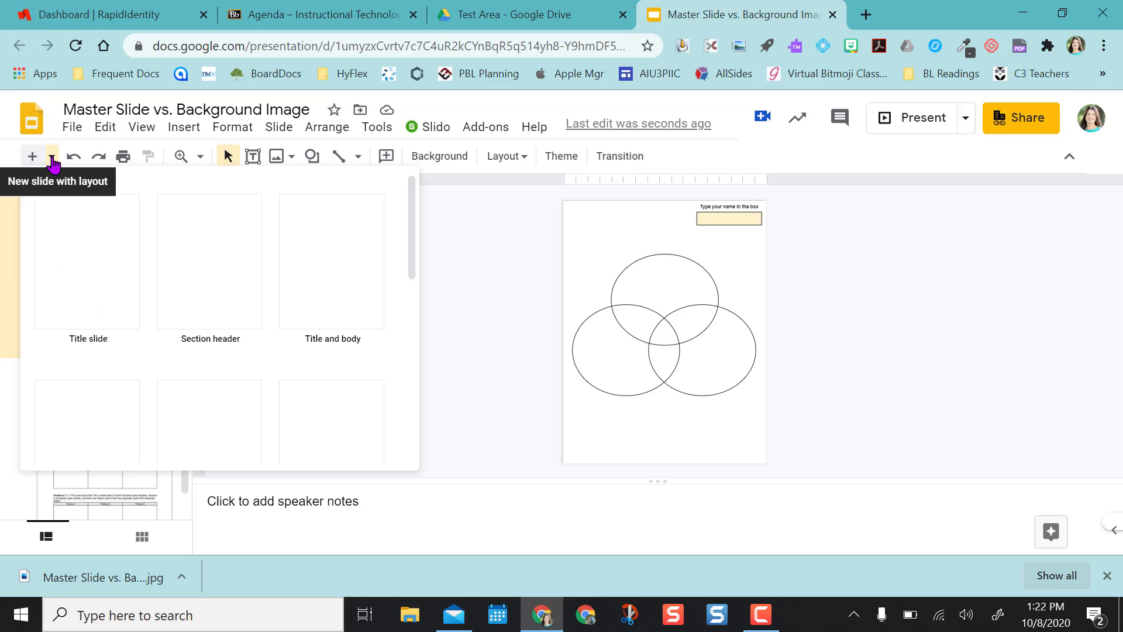
{"action": "scroll", "coordinate": [233, 363], "scroll_direction": "down", "scroll_amount": 6}
{"action": "scroll", "coordinate": [233, 363], "scroll_direction": "down", "scroll_amount": 5}
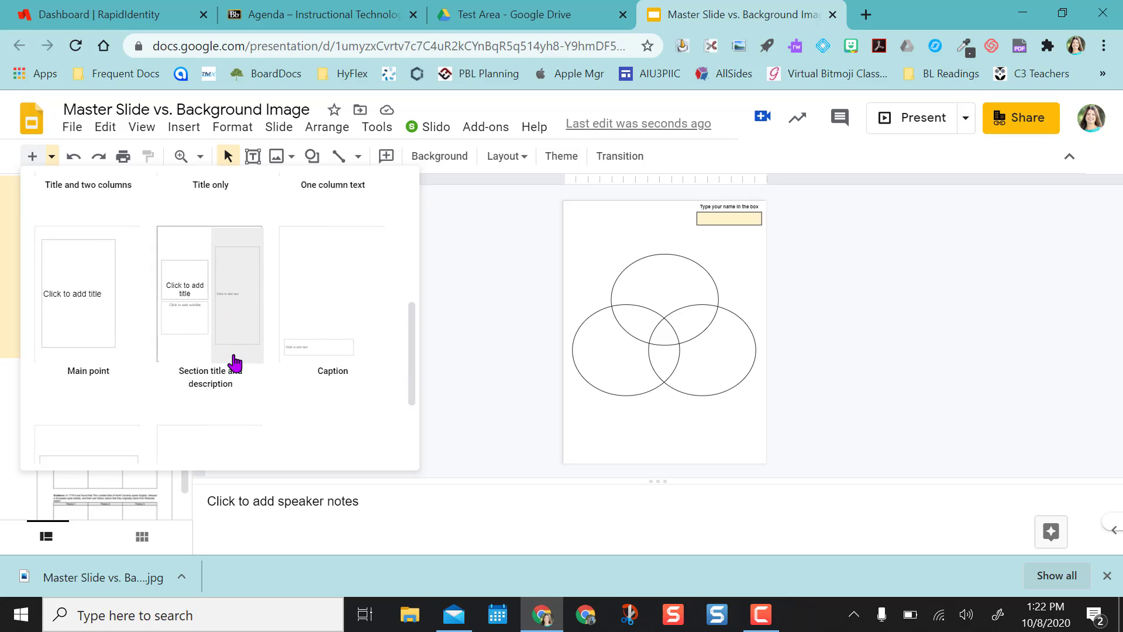
{"action": "left_click", "coordinate": [203, 366]}
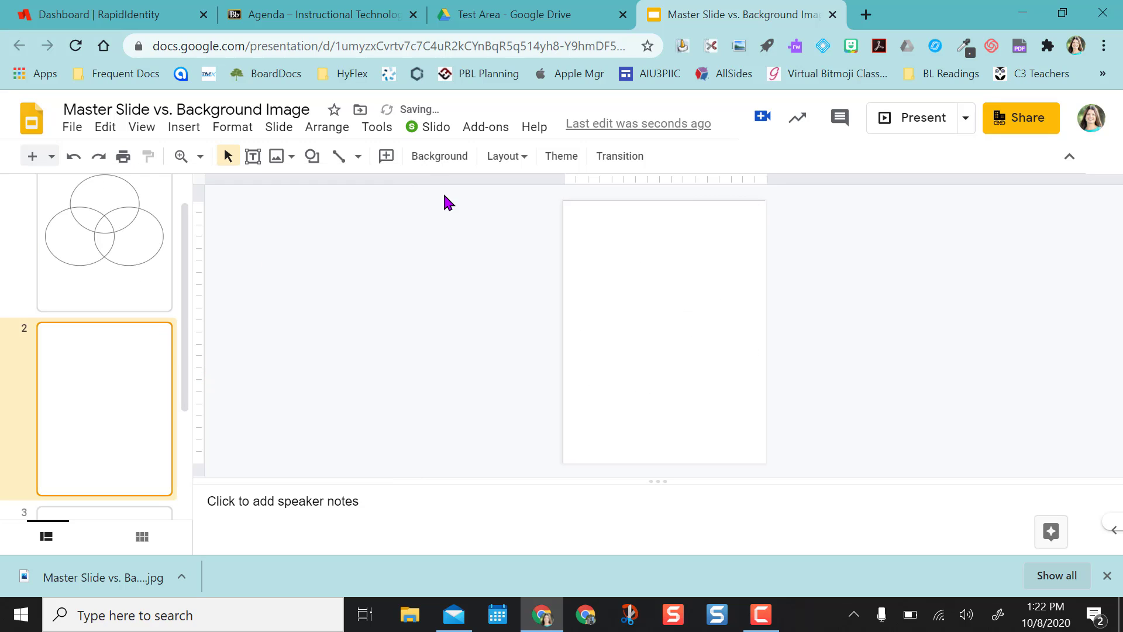
- Set the new slide's background image to the downloaded Venn diagram JPEG
{"action": "left_click", "coordinate": [434, 167]}
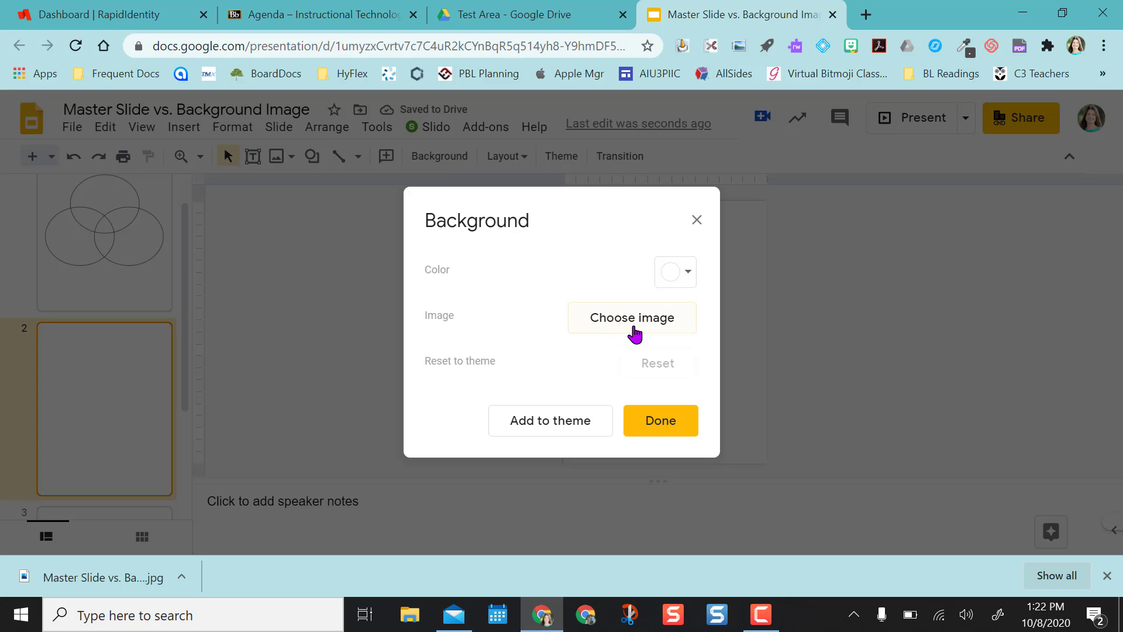
{"action": "left_click", "coordinate": [635, 334]}
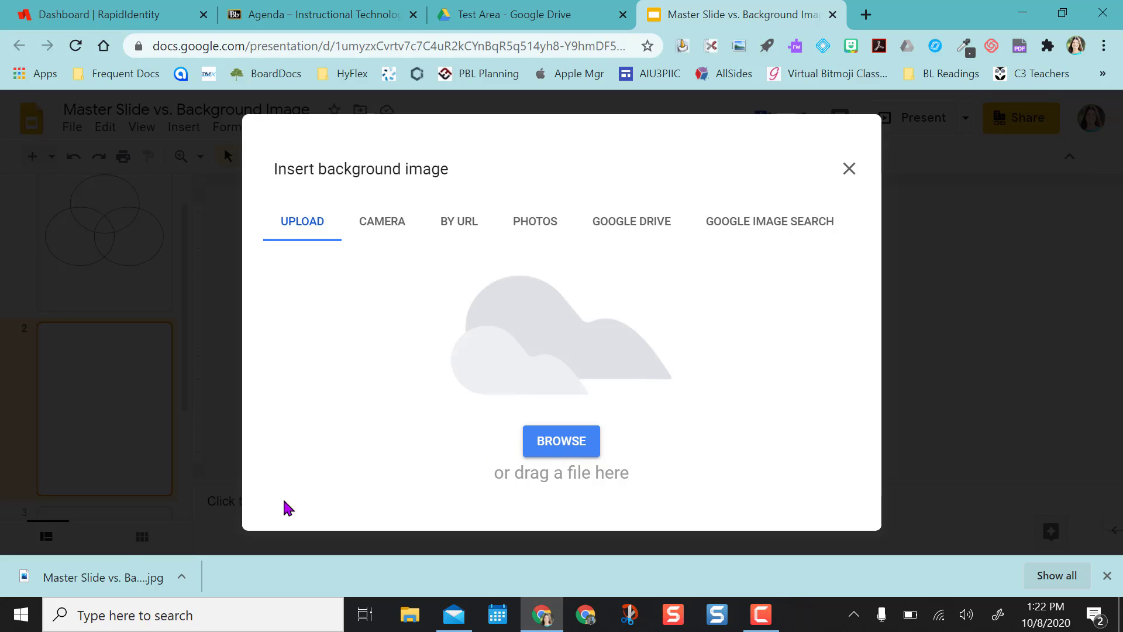
{"action": "left_click_drag", "start_coordinate": [106, 577], "coordinate": [525, 365]}
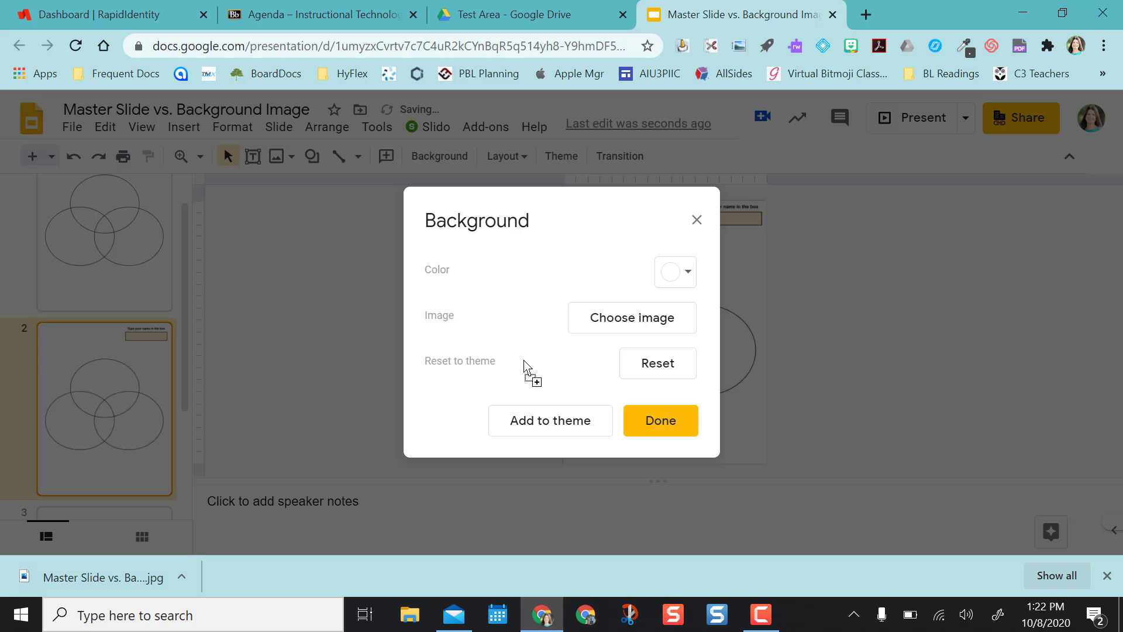
{"action": "left_click", "coordinate": [660, 422]}
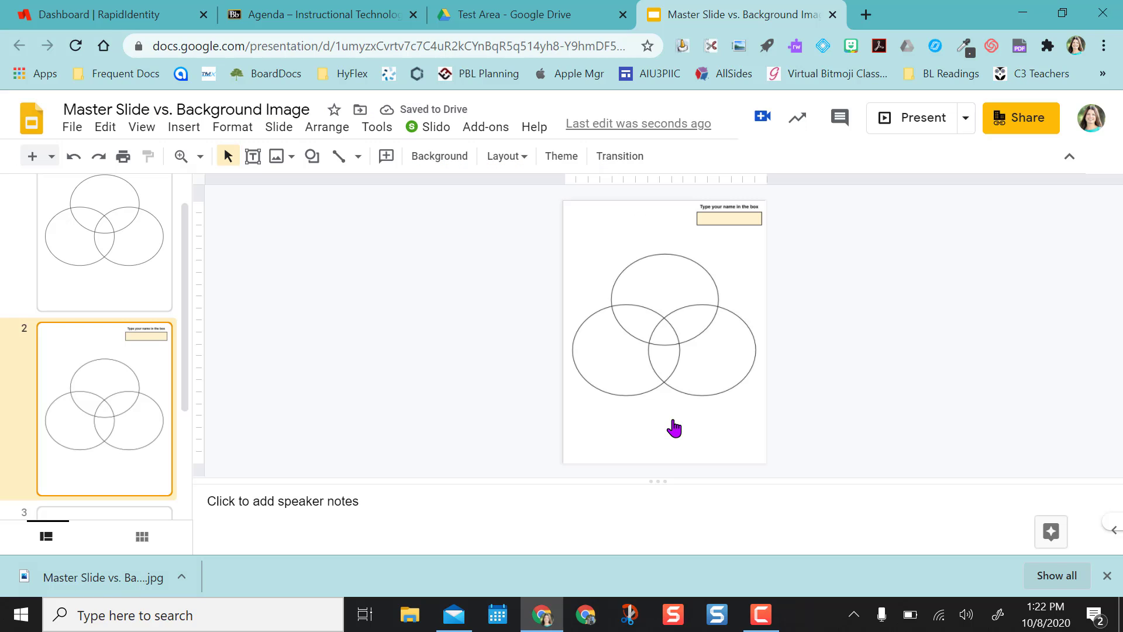
- Compare slide 1 with background slide 2, selecting then deselecting the Venn diagram's editable top circle
{"action": "left_click", "coordinate": [130, 257]}
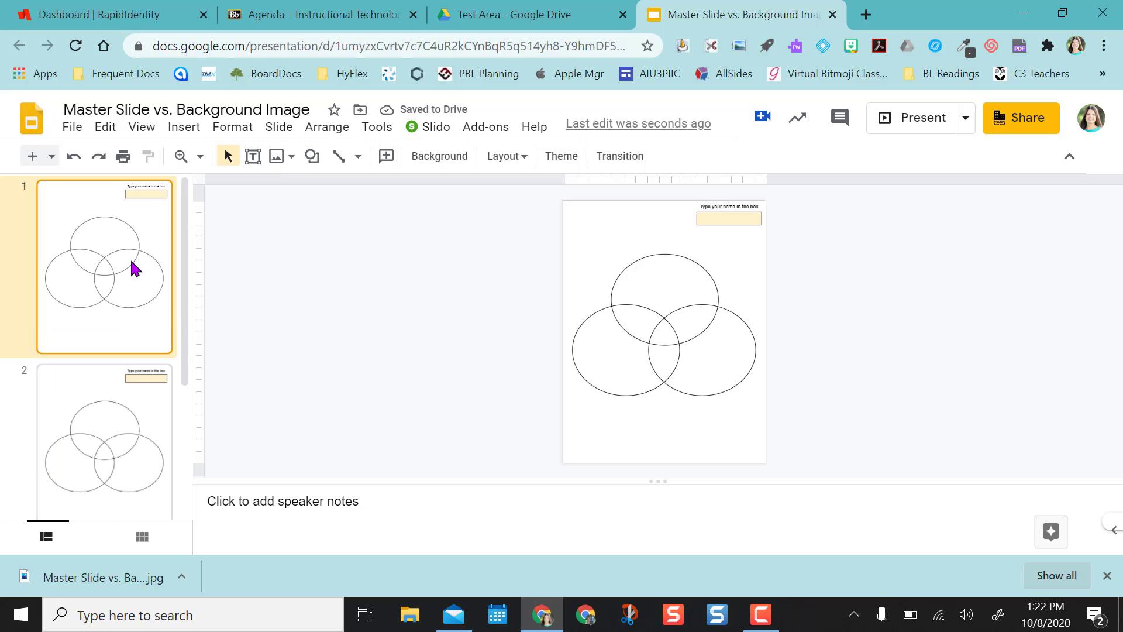
{"action": "left_click", "coordinate": [118, 391]}
{"action": "scroll", "coordinate": [120, 397], "scroll_direction": "down", "scroll_amount": 3}
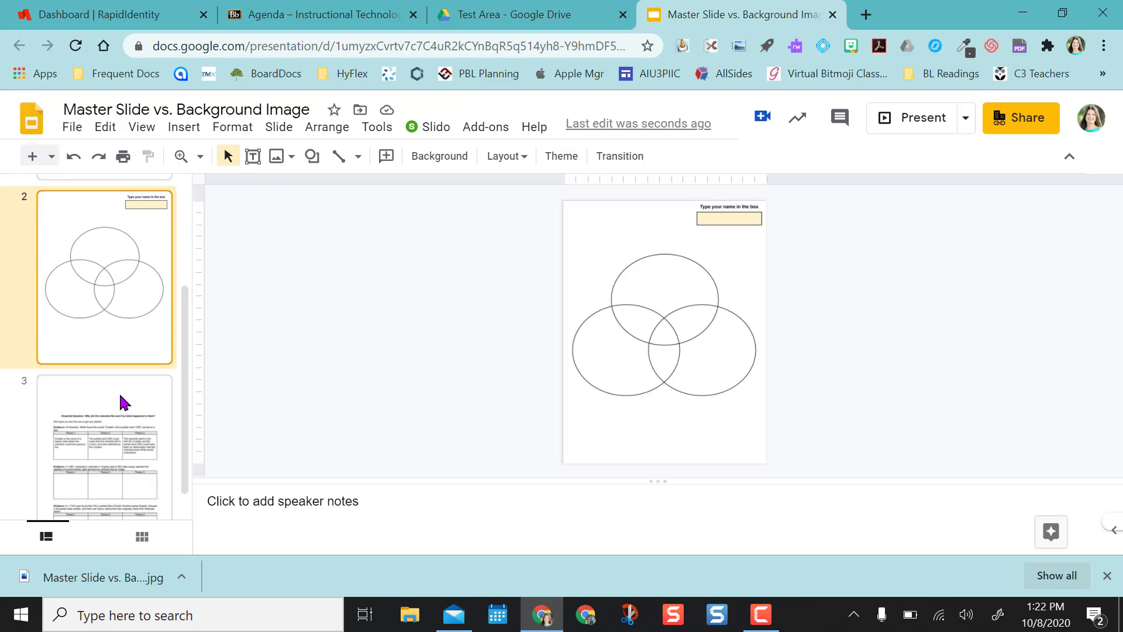
{"action": "scroll", "coordinate": [120, 396], "scroll_direction": "up", "scroll_amount": 2}
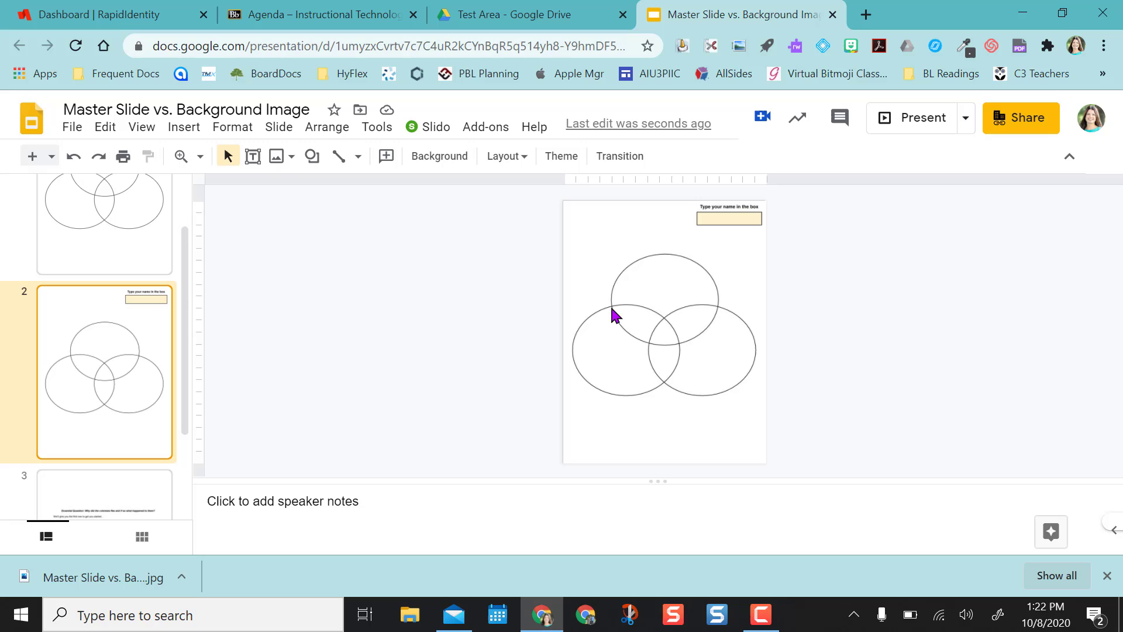
{"action": "left_click", "coordinate": [79, 272]}
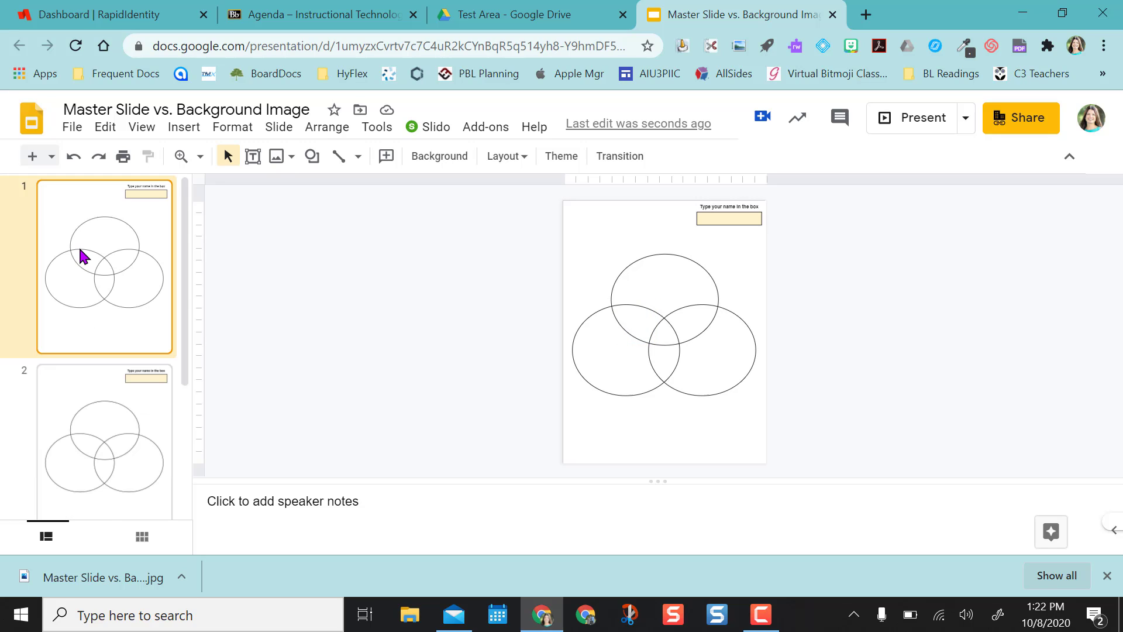
{"action": "left_click", "coordinate": [650, 321]}
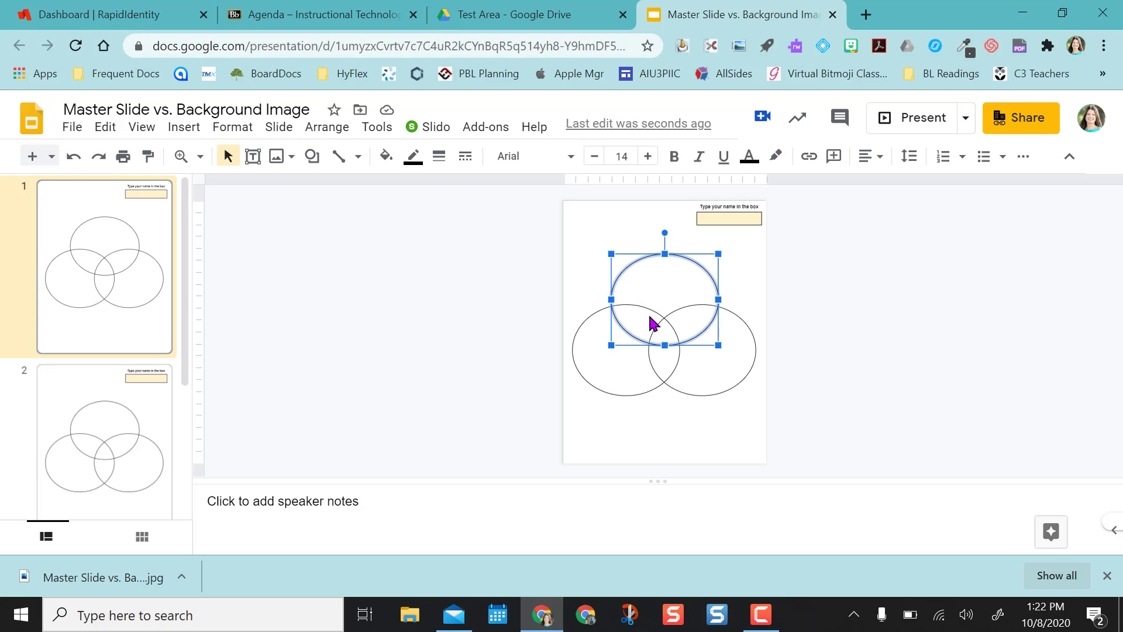
{"action": "left_click", "coordinate": [321, 329]}
- On worksheet slide 3, drag the worksheet image to show it moves
{"action": "scroll", "coordinate": [100, 441], "scroll_direction": "down", "scroll_amount": 3}
{"action": "left_click", "coordinate": [100, 441]}
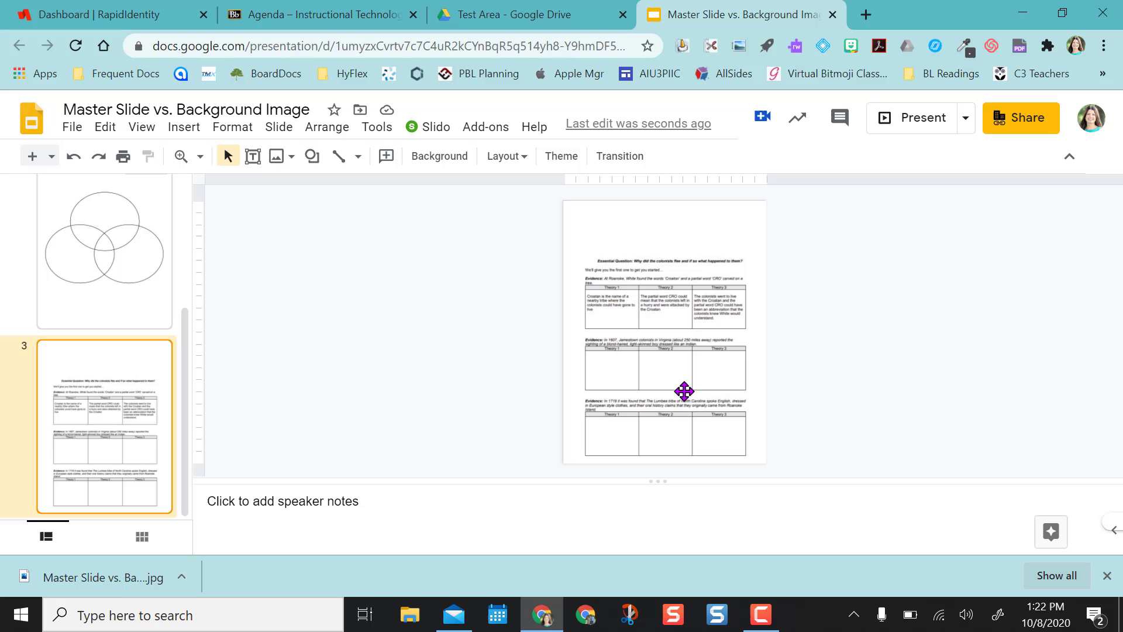
{"action": "mouse_move", "coordinate": [684, 391]}
{"action": "left_mouse_down"}
{"action": "mouse_move", "coordinate": [687, 369]}
{"action": "mouse_move", "coordinate": [675, 371]}
{"action": "mouse_move", "coordinate": [686, 387]}
{"action": "left_mouse_up"}
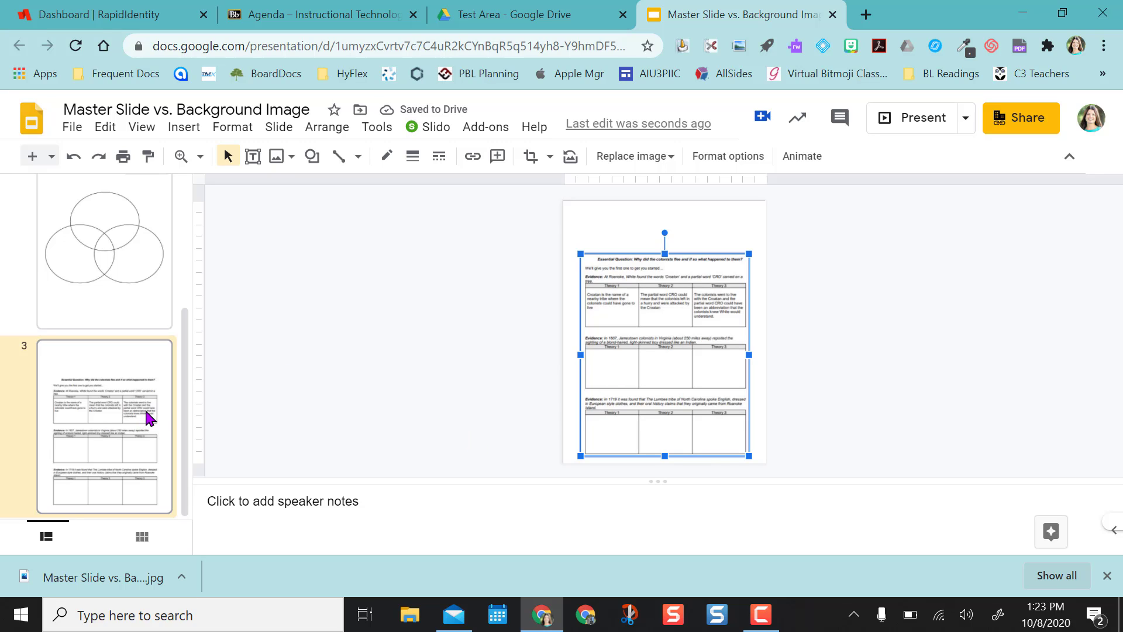
- Download worksheet slide 3 as a JPEG image (.jpg, current slide)
{"action": "left_click", "coordinate": [74, 128]}
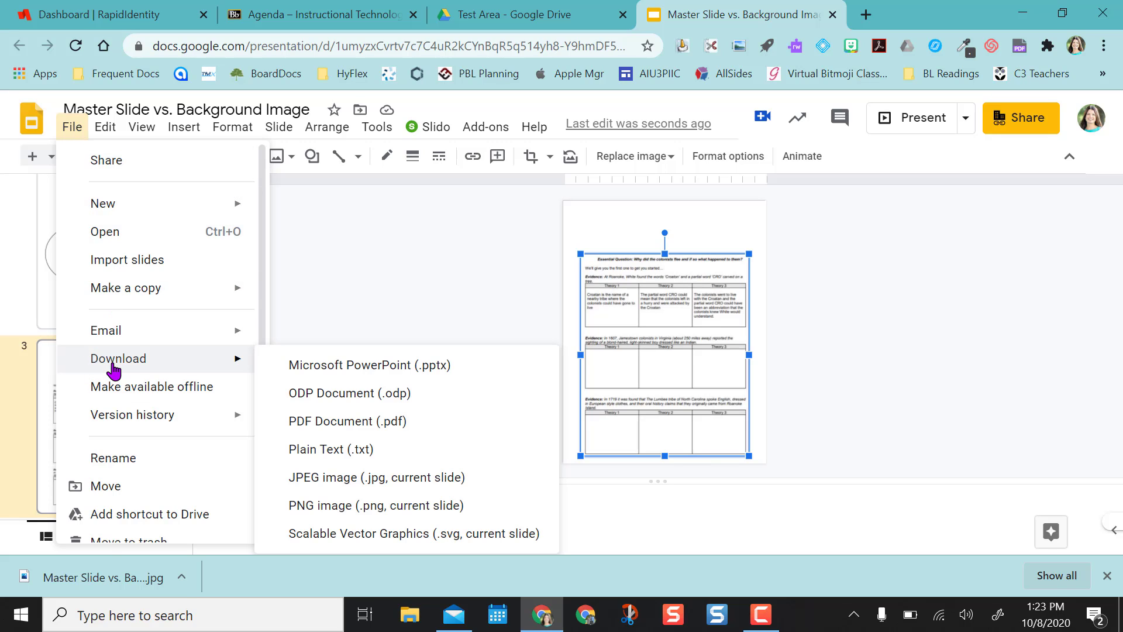
{"action": "left_click", "coordinate": [339, 482]}
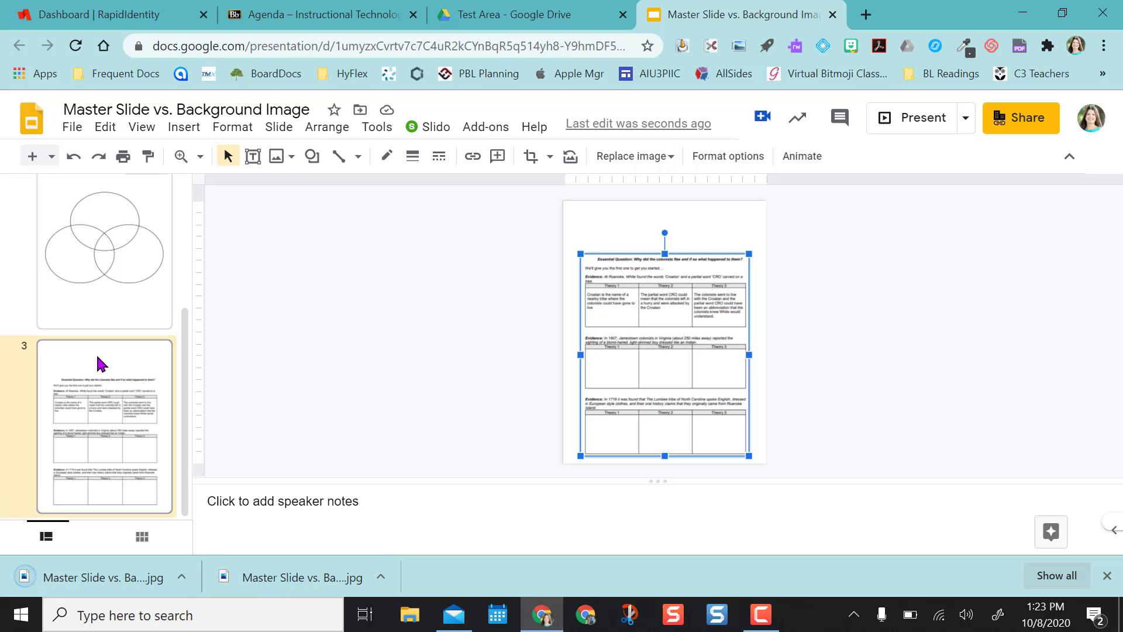
- Add a Blank slide 4 with the downloaded worksheet JPEG as its background
{"action": "left_click", "coordinate": [52, 156]}
{"action": "scroll", "coordinate": [217, 311], "scroll_direction": "down", "scroll_amount": 3}
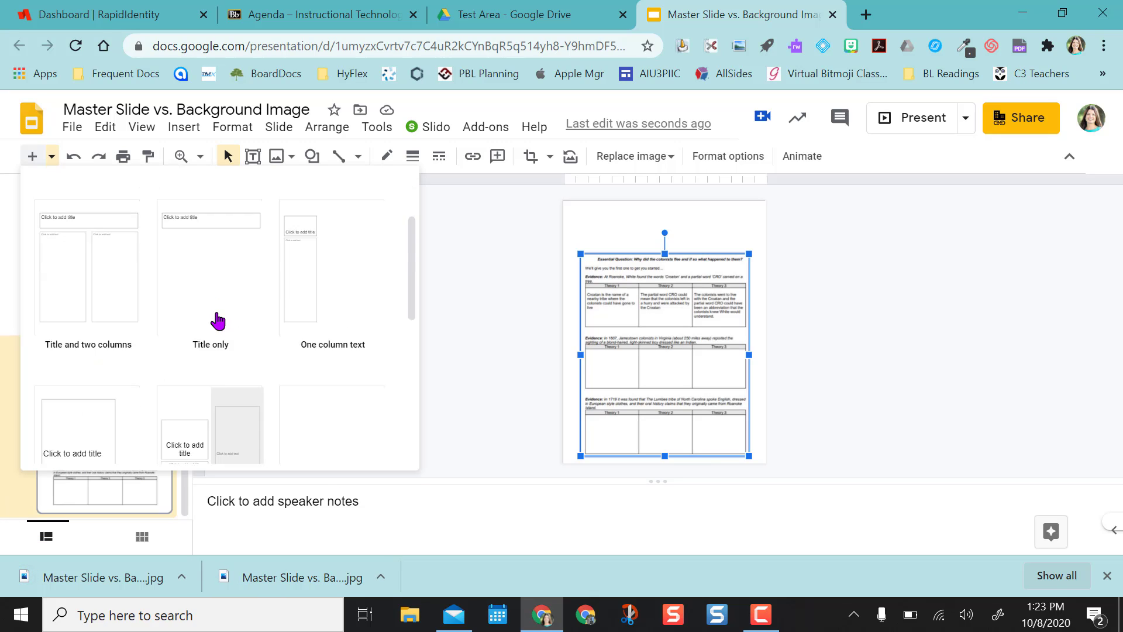
{"action": "scroll", "coordinate": [216, 321], "scroll_direction": "down", "scroll_amount": 3}
{"action": "left_click", "coordinate": [211, 428]}
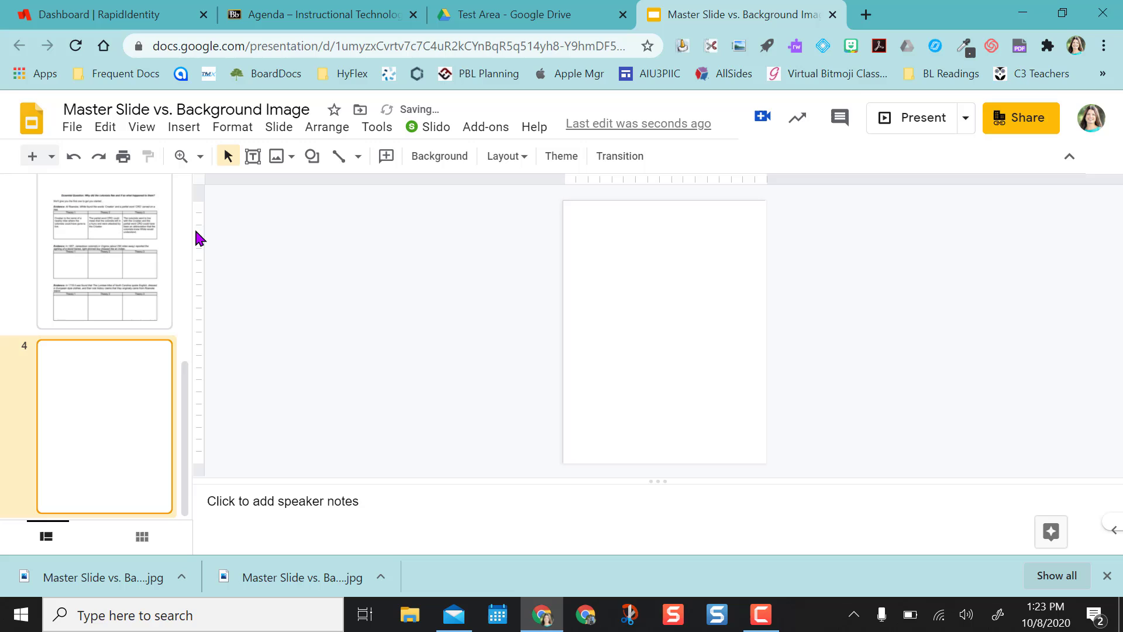
{"action": "left_click", "coordinate": [442, 157]}
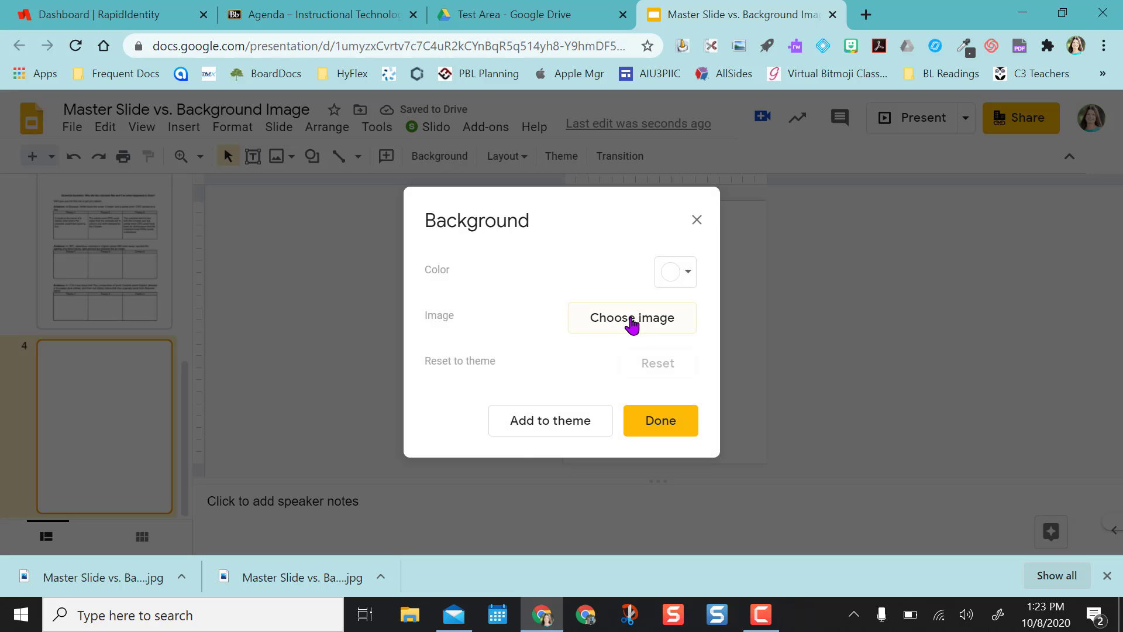
{"action": "left_click", "coordinate": [632, 321]}
{"action": "left_click_drag", "start_coordinate": [92, 575], "coordinate": [564, 347]}
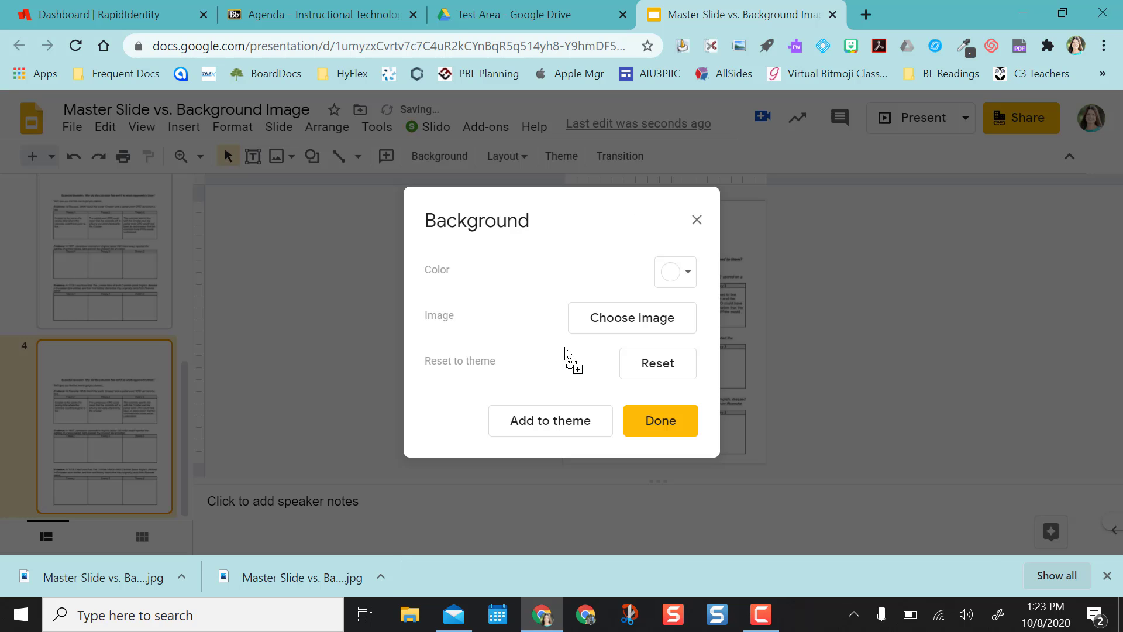
{"action": "left_click", "coordinate": [670, 422]}
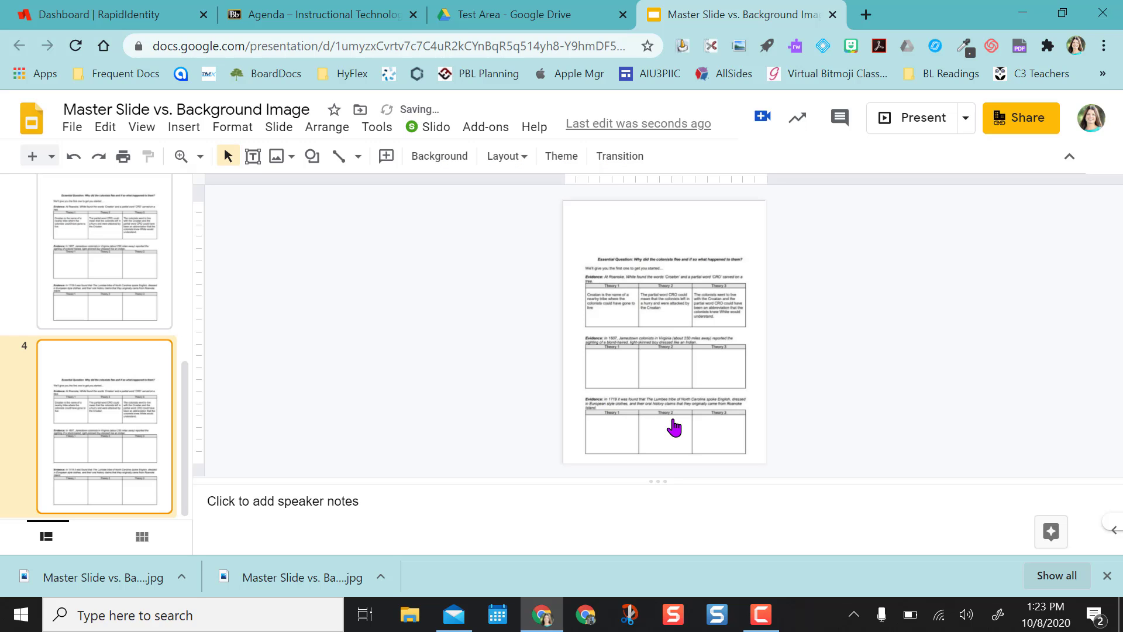
- Move slide 3 below the new slide 4 and open the master layout editor
{"action": "left_click_drag", "start_coordinate": [103, 268], "coordinate": [117, 440]}
{"action": "left_click", "coordinate": [279, 134]}
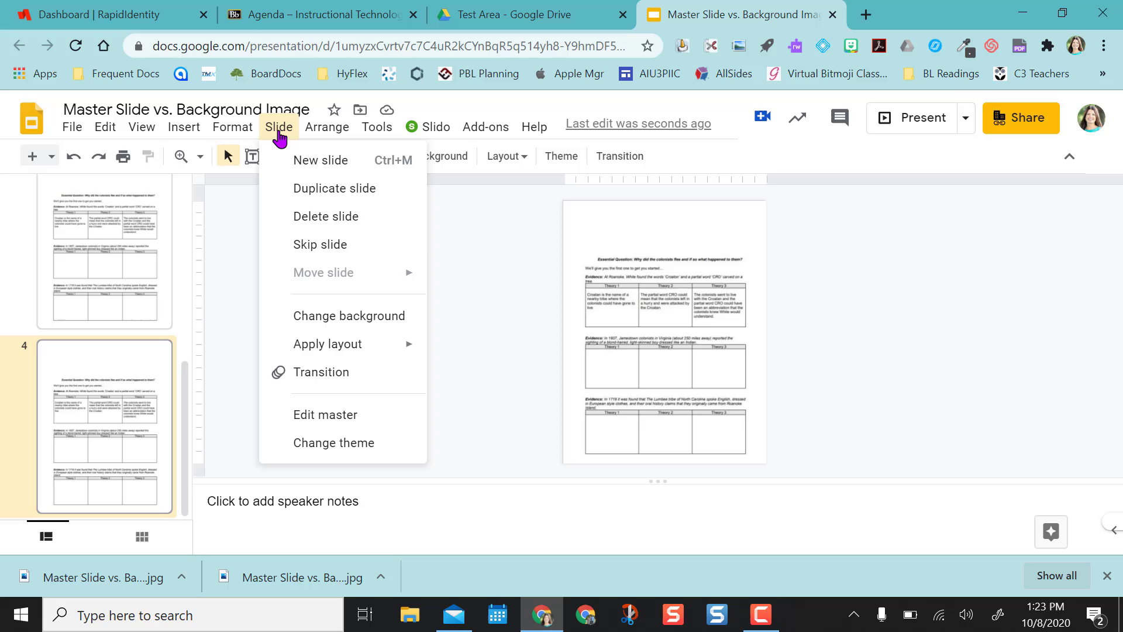
{"action": "left_click", "coordinate": [328, 416]}
{"action": "left_click", "coordinate": [1109, 575]}
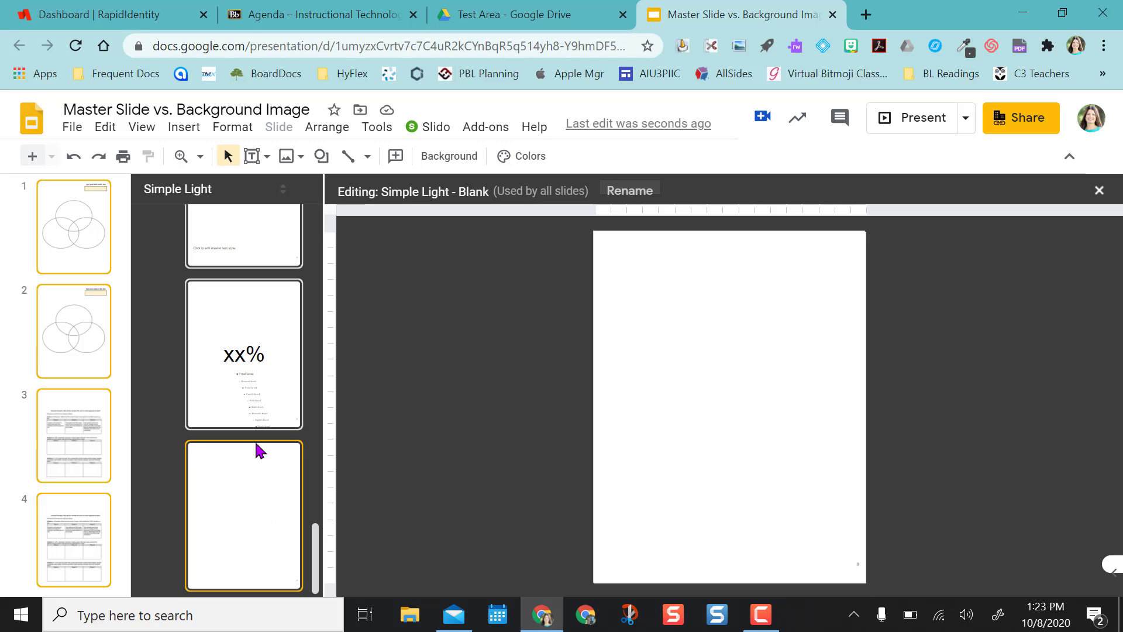
- Duplicate the Blank master layout and rename the copy 'LC'
{"action": "right_click", "coordinate": [244, 509]}
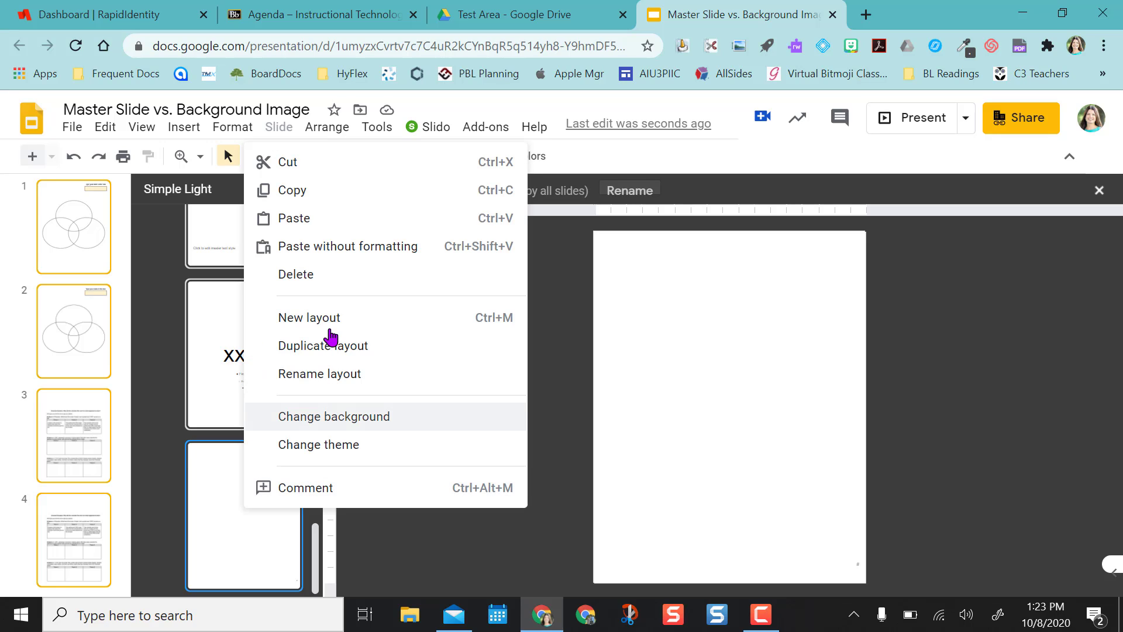
{"action": "left_click", "coordinate": [323, 348]}
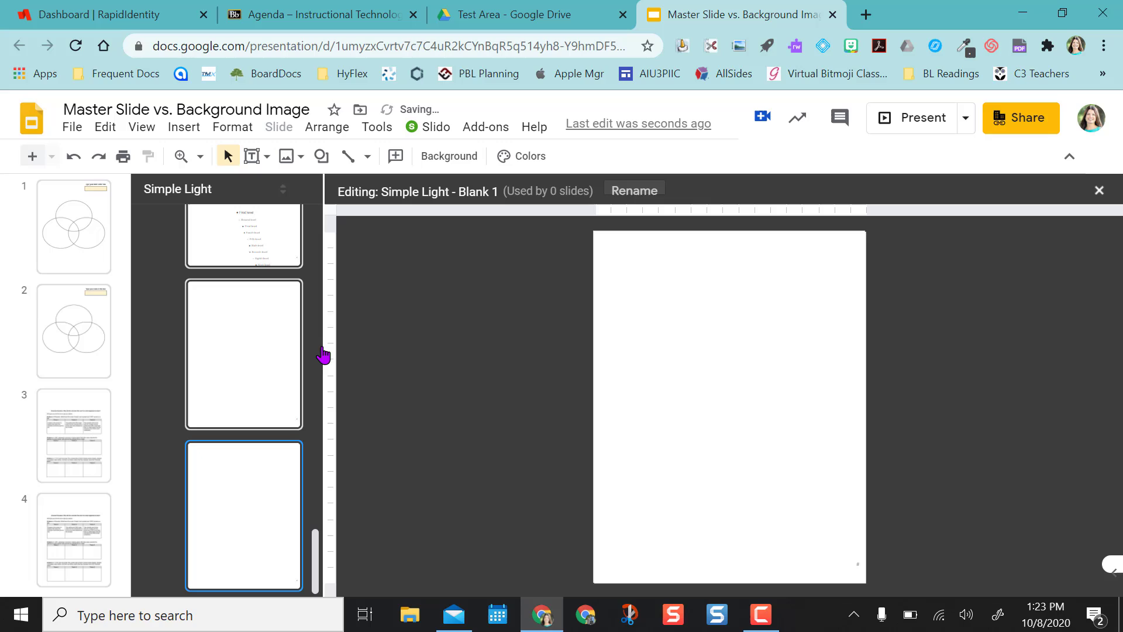
{"action": "left_click", "coordinate": [263, 397]}
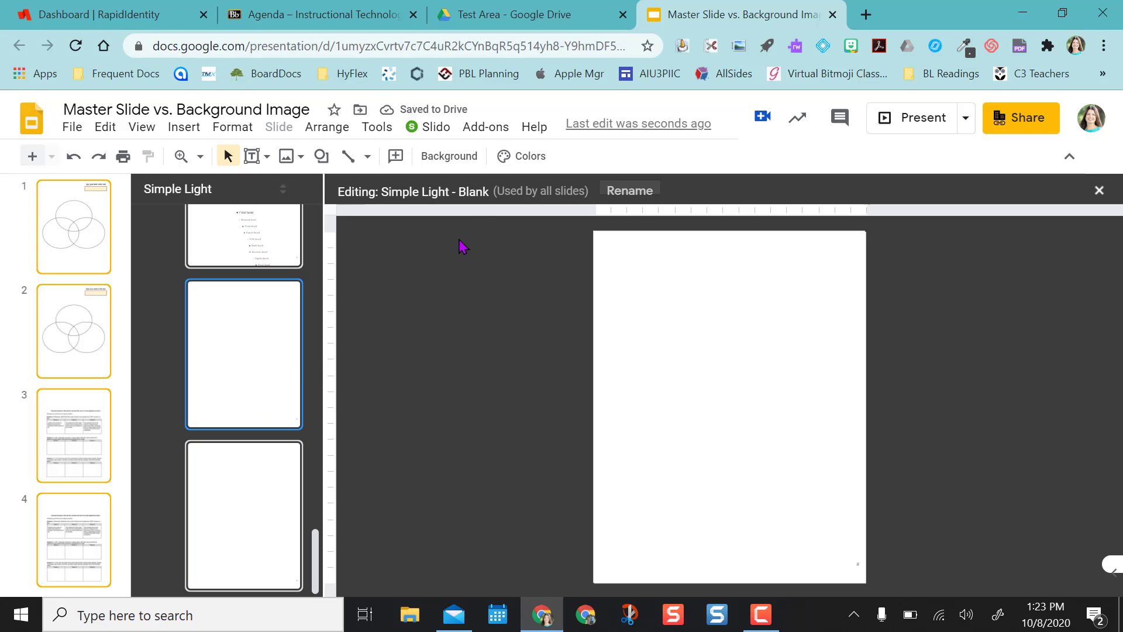
{"action": "left_click", "coordinate": [257, 487]}
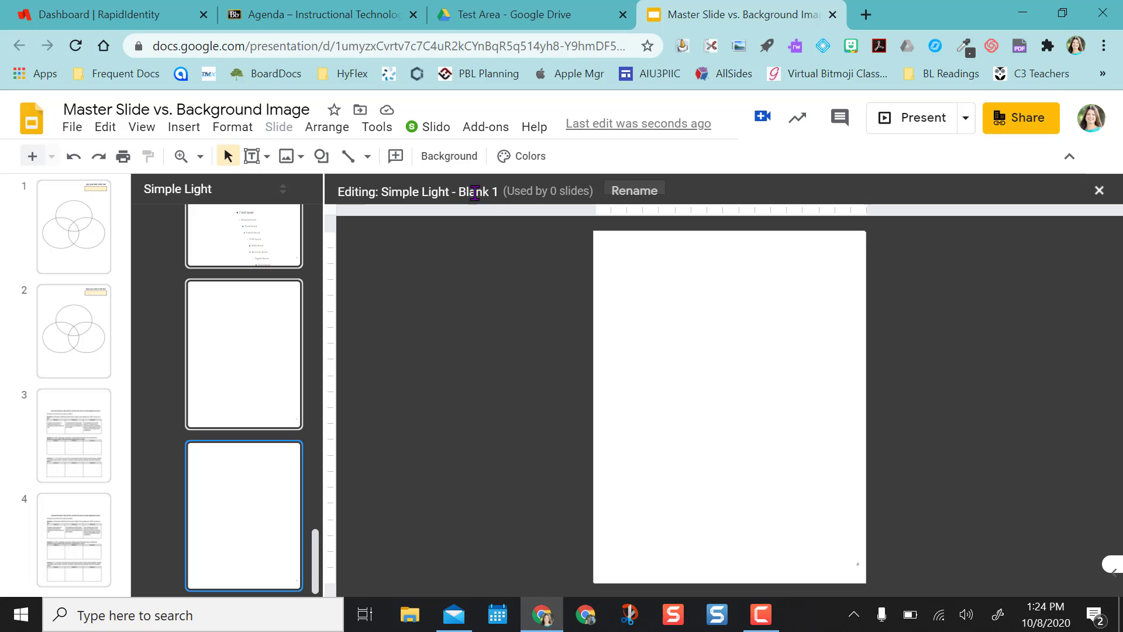
{"action": "left_click", "coordinate": [625, 193]}
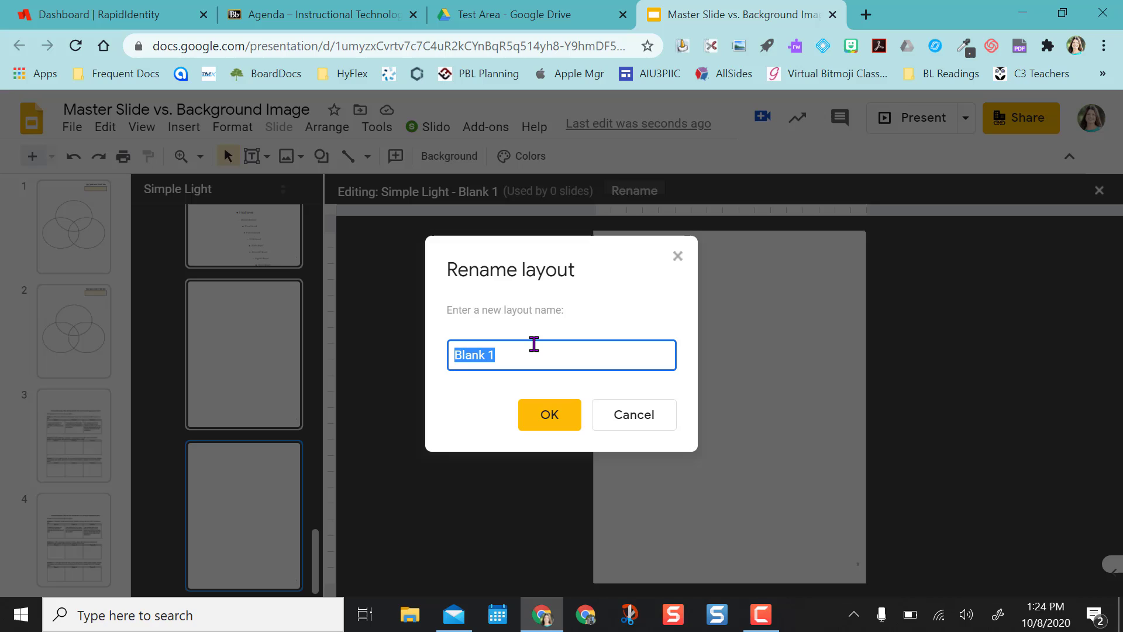
{"action": "type", "text": "LC"}
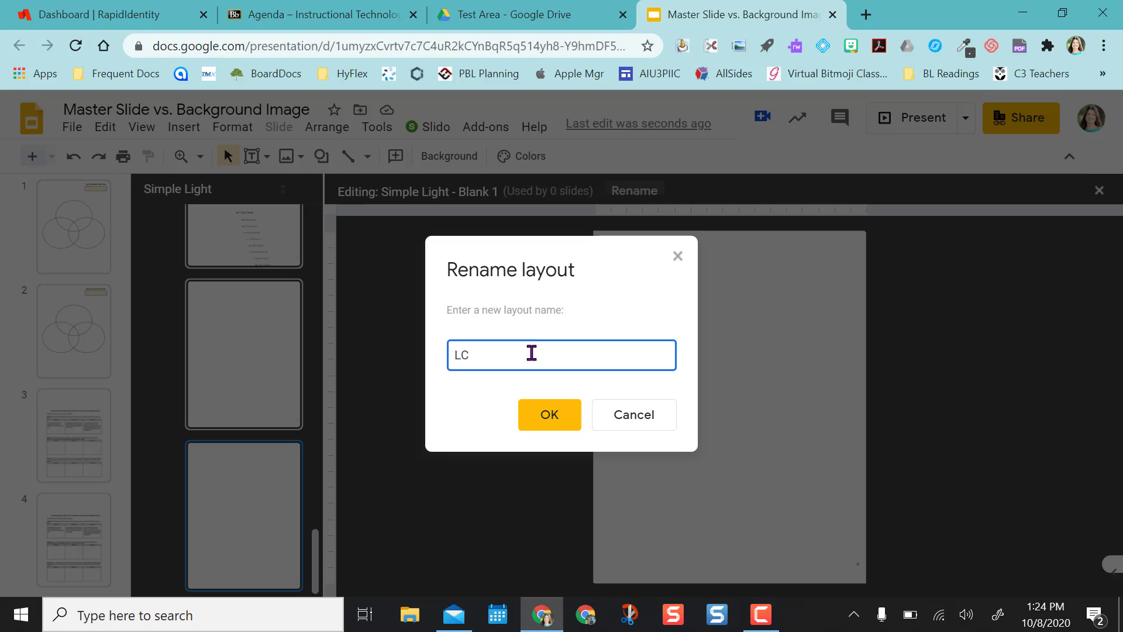
{"action": "left_click", "coordinate": [544, 416]}
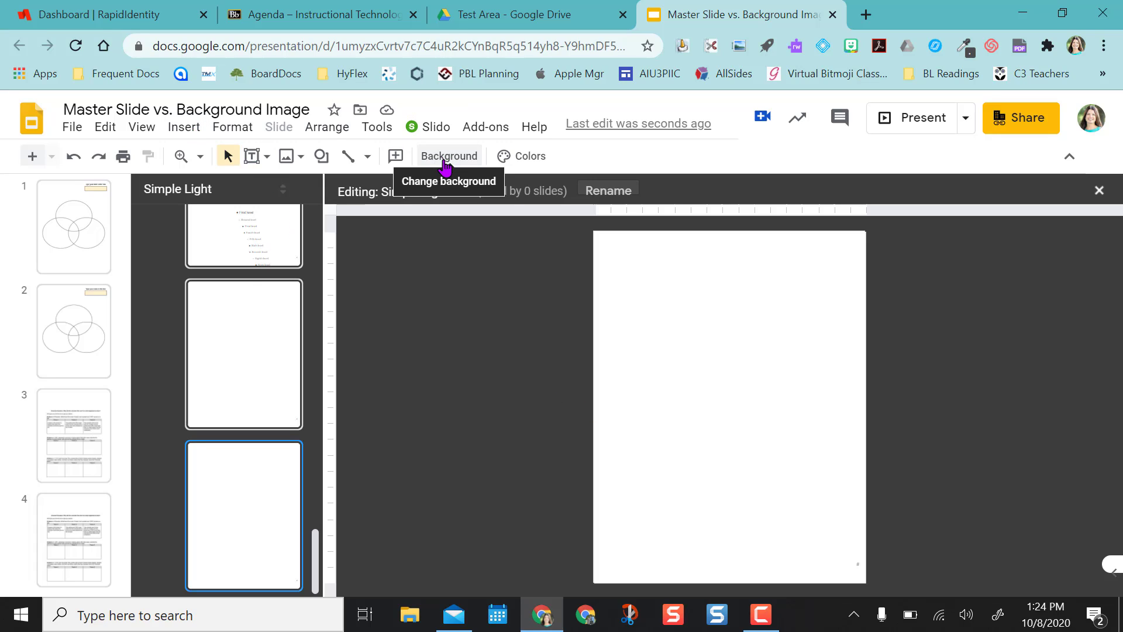
- Upload the Lost Colony image from the computer onto the LC layout
{"action": "left_click", "coordinate": [182, 128]}
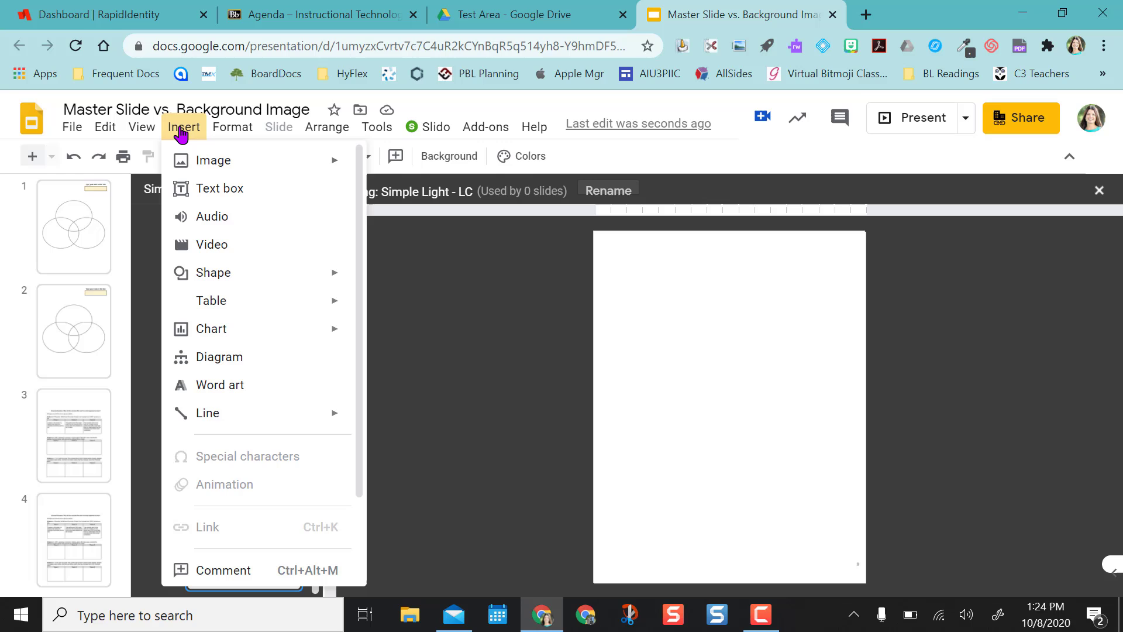
{"action": "mouse_move", "coordinate": [196, 161]}
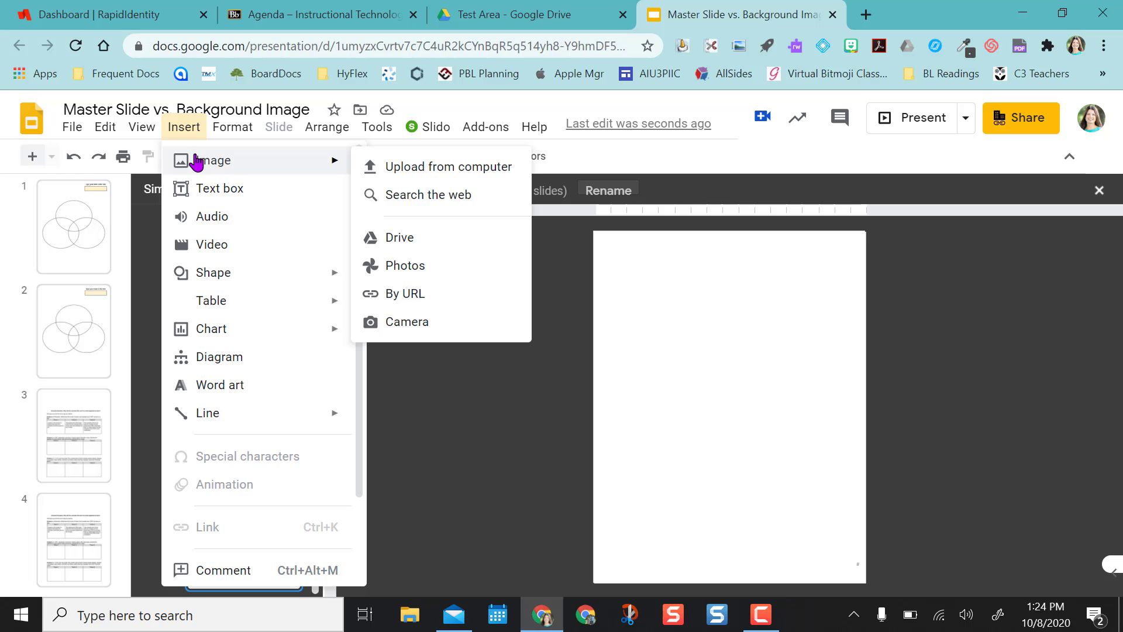
{"action": "left_click", "coordinate": [426, 173]}
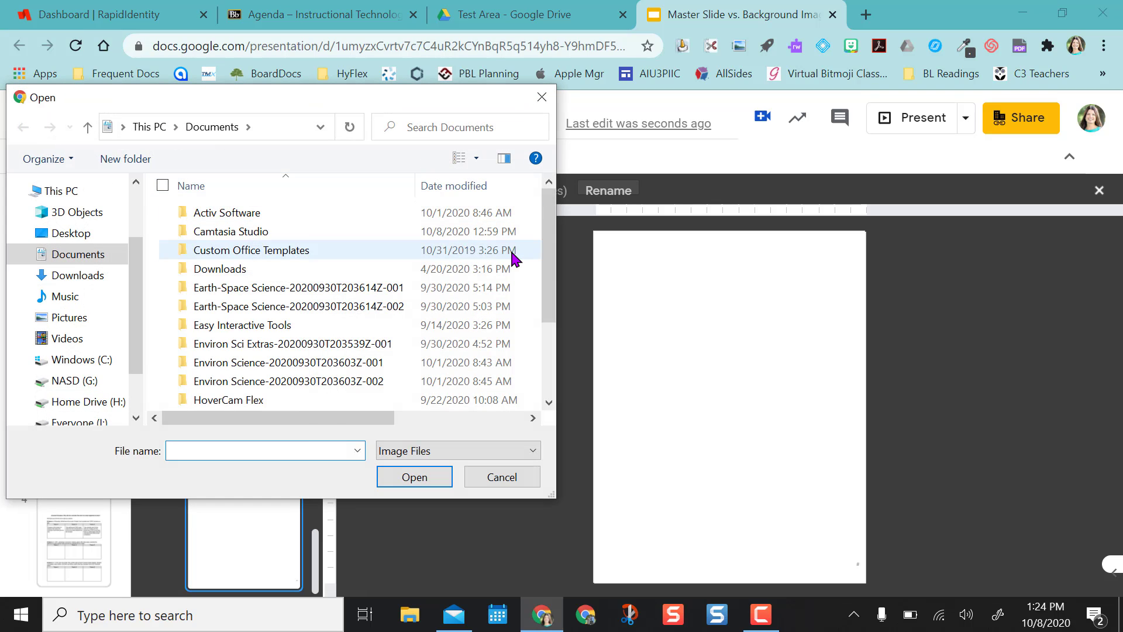
{"action": "scroll", "coordinate": [552, 274], "scroll_direction": "down", "scroll_amount": 2}
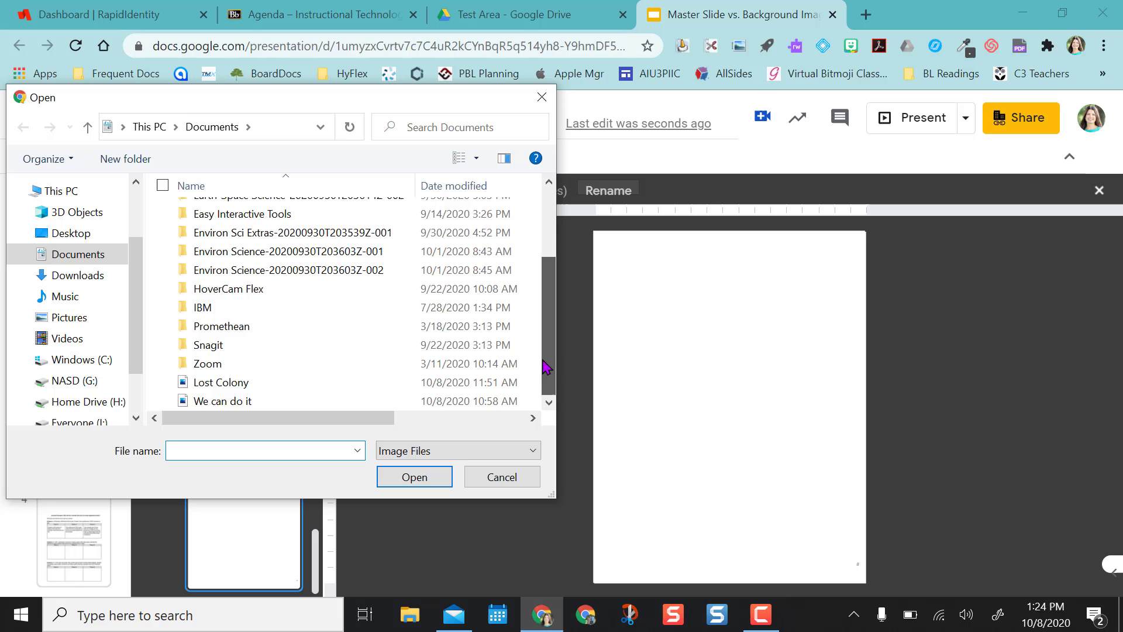
{"action": "left_click", "coordinate": [256, 390]}
{"action": "left_click", "coordinate": [414, 476]}
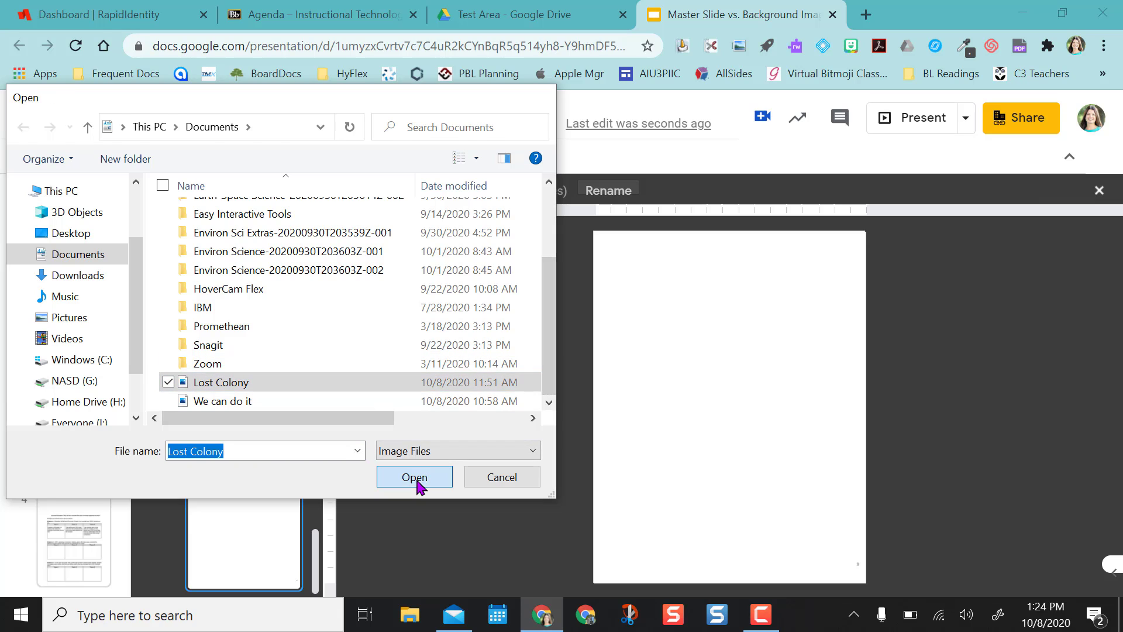
- Move the worksheet image down and enlarge it to span the slide width
{"action": "left_click_drag", "start_coordinate": [710, 357], "coordinate": [723, 503]}
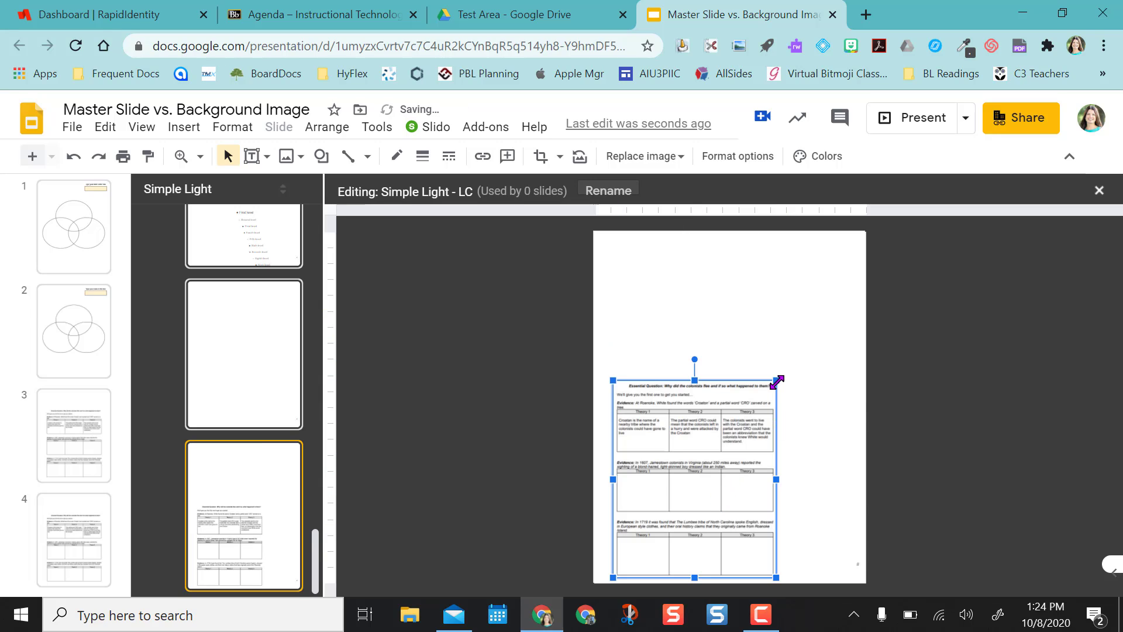
{"action": "left_click_drag", "start_coordinate": [781, 376], "coordinate": [847, 304]}
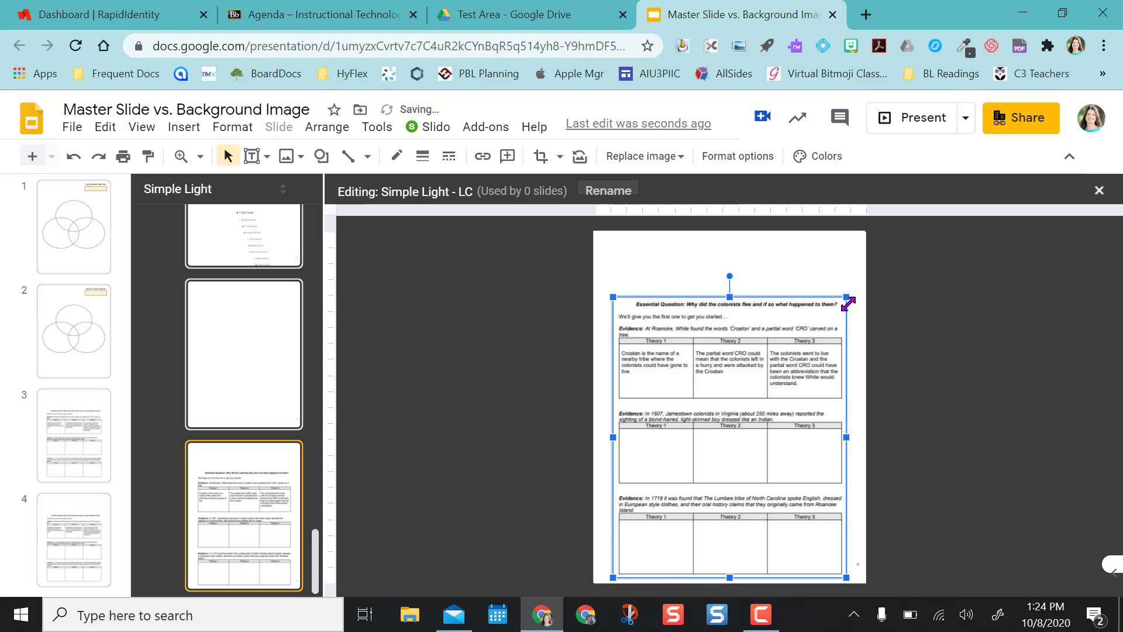
{"action": "left_click", "coordinate": [948, 372]}
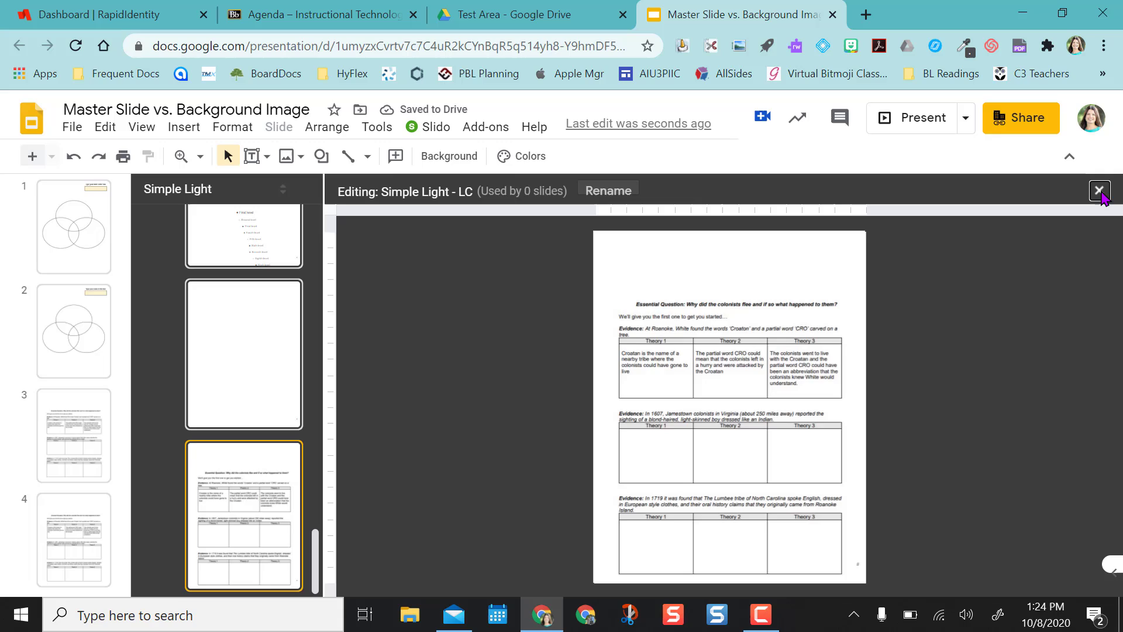
- Close the layout editor and add a new slide using the LC layout
{"action": "left_click", "coordinate": [1100, 191]}
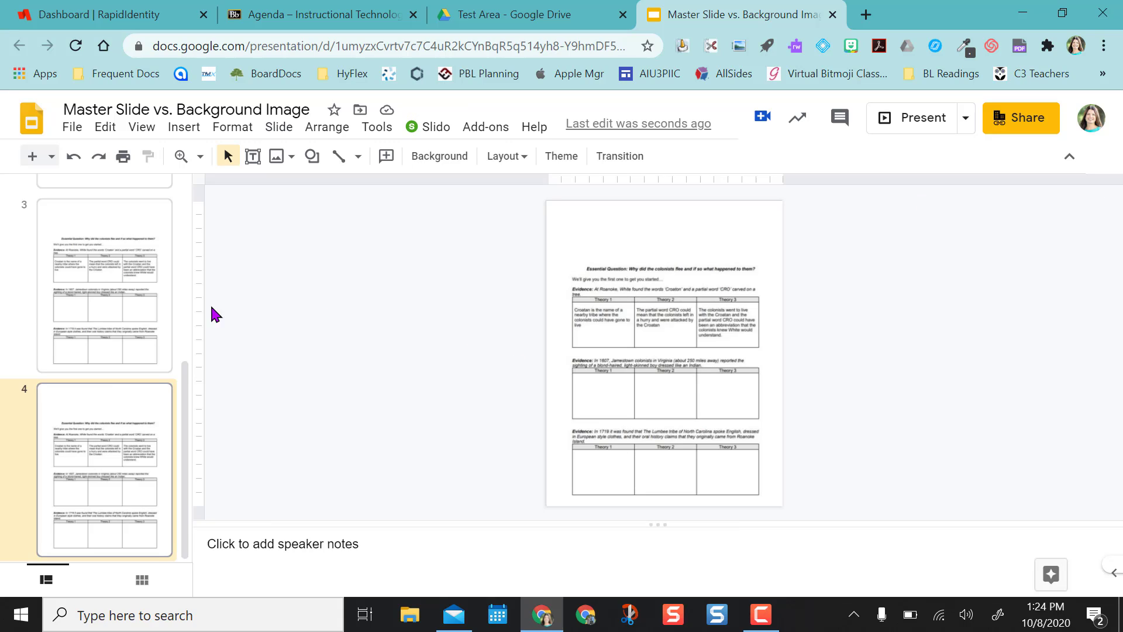
{"action": "left_click", "coordinate": [52, 157]}
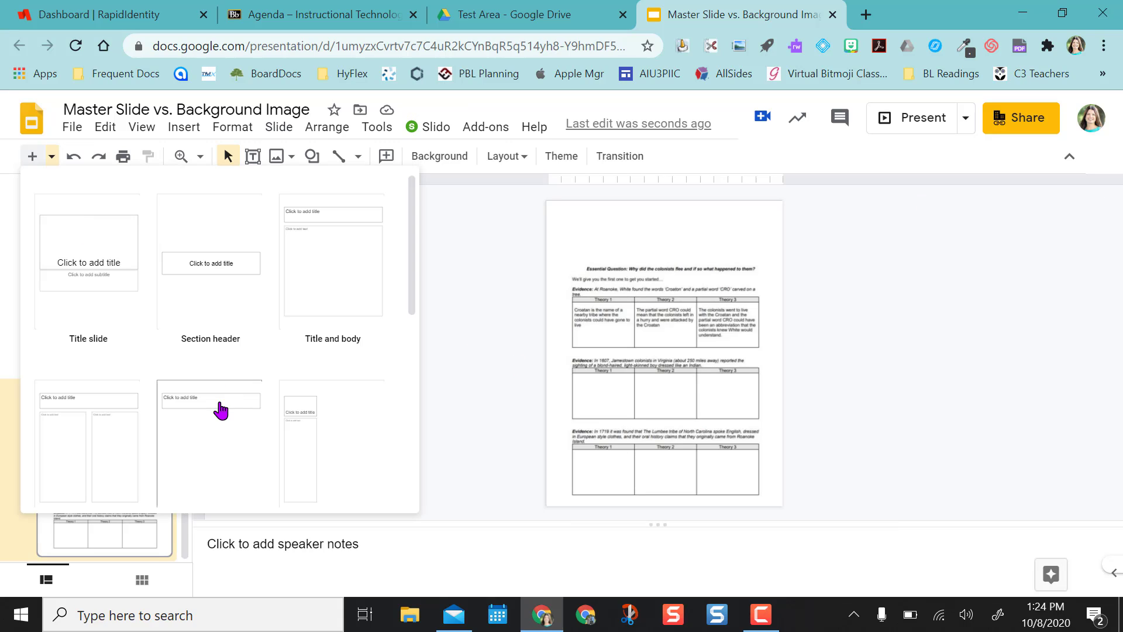
{"action": "scroll", "coordinate": [218, 406], "scroll_direction": "down", "scroll_amount": 3}
{"action": "scroll", "coordinate": [221, 411], "scroll_direction": "down", "scroll_amount": 4}
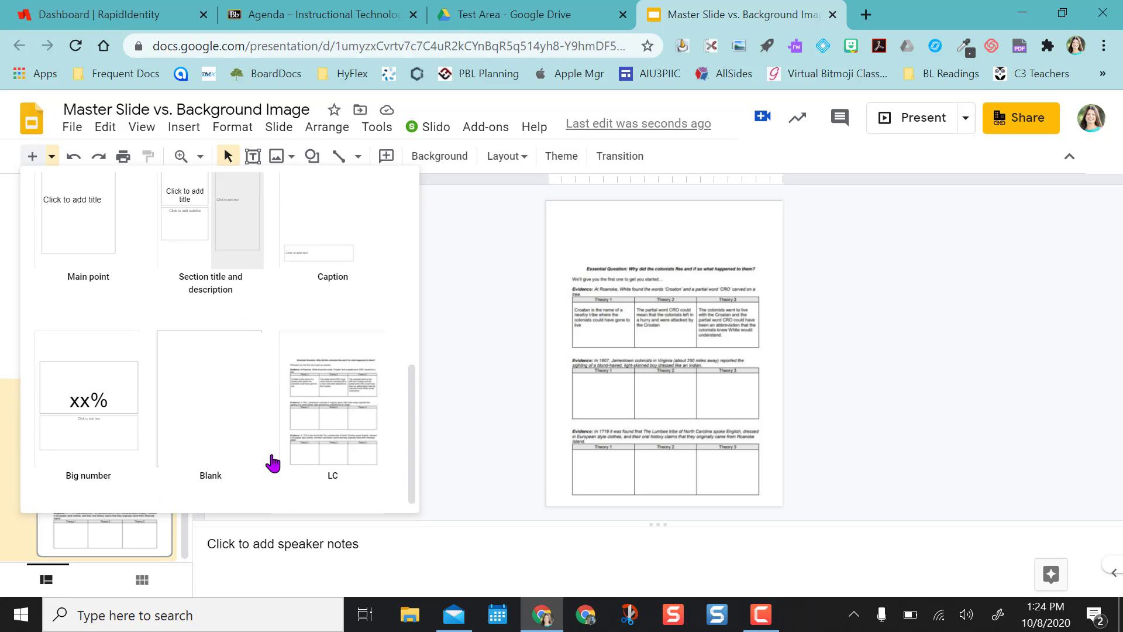
{"action": "left_click", "coordinate": [352, 428]}
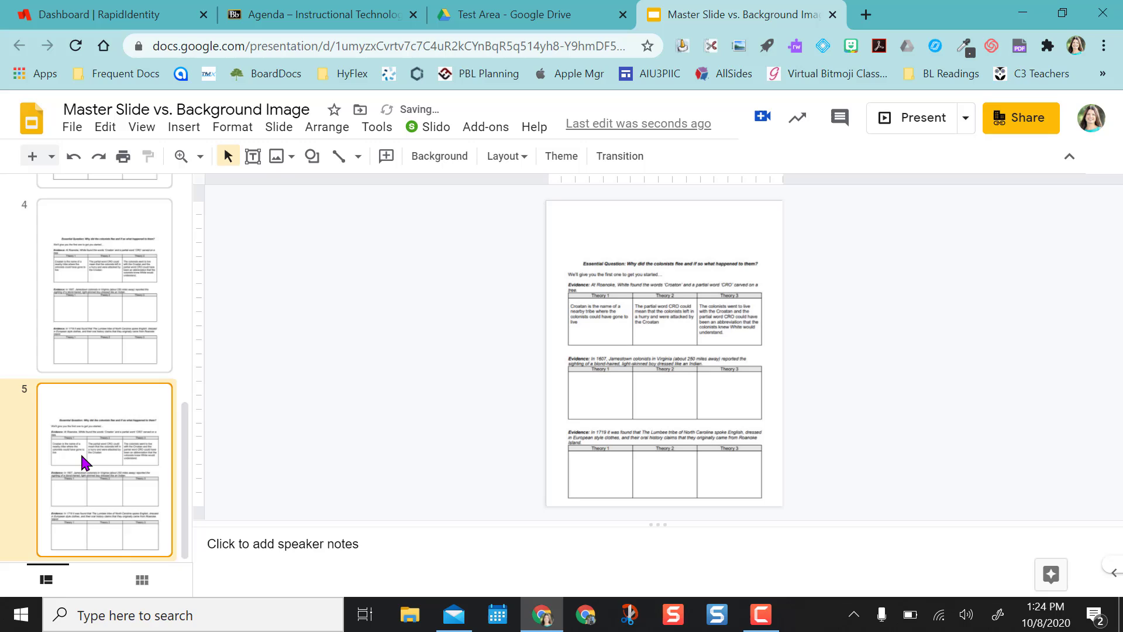
- Review slides 3, 4 and the new LC-based slide 5
{"action": "scroll", "coordinate": [84, 462], "scroll_direction": "up", "scroll_amount": 2}
{"action": "left_click", "coordinate": [97, 316]}
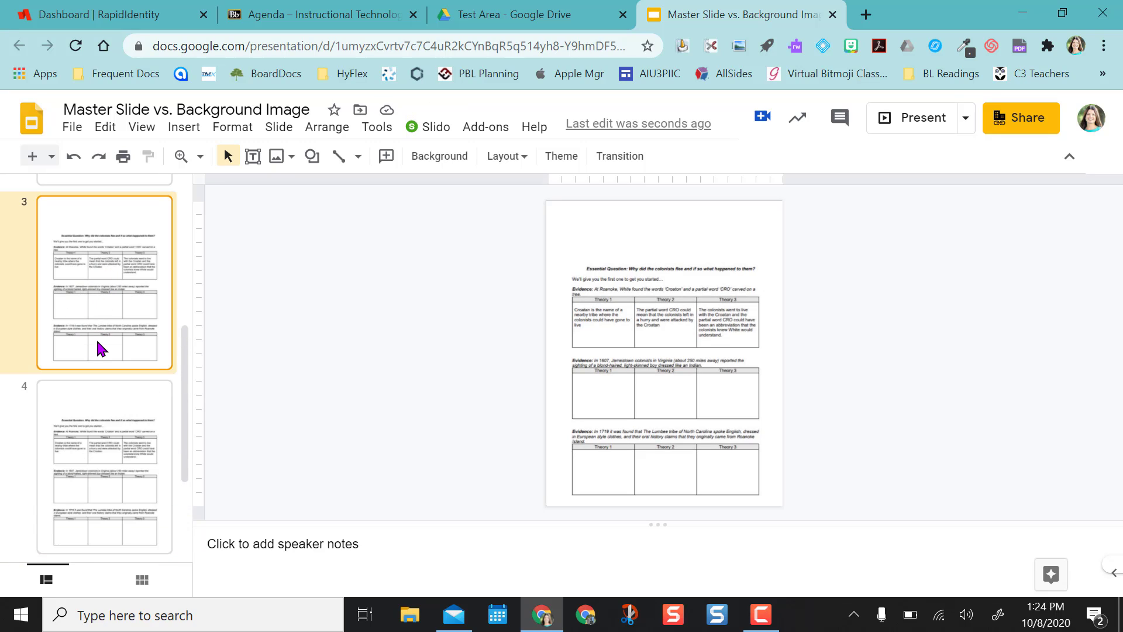
{"action": "scroll", "coordinate": [100, 349], "scroll_direction": "down", "scroll_amount": 3}
{"action": "left_click", "coordinate": [107, 280]}
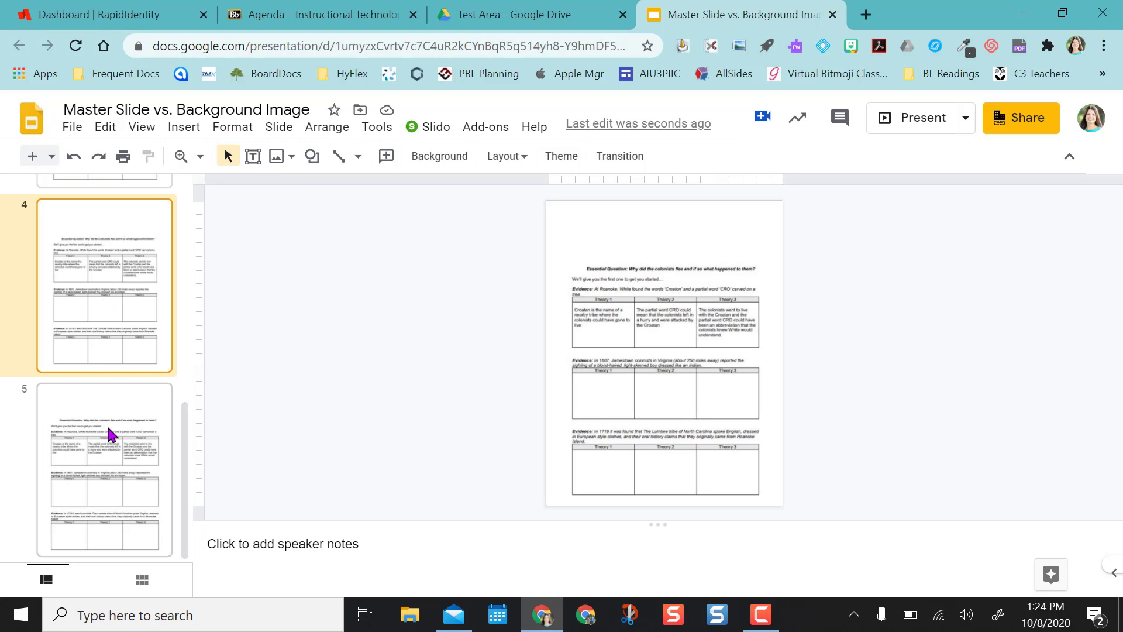
{"action": "left_click", "coordinate": [92, 445]}
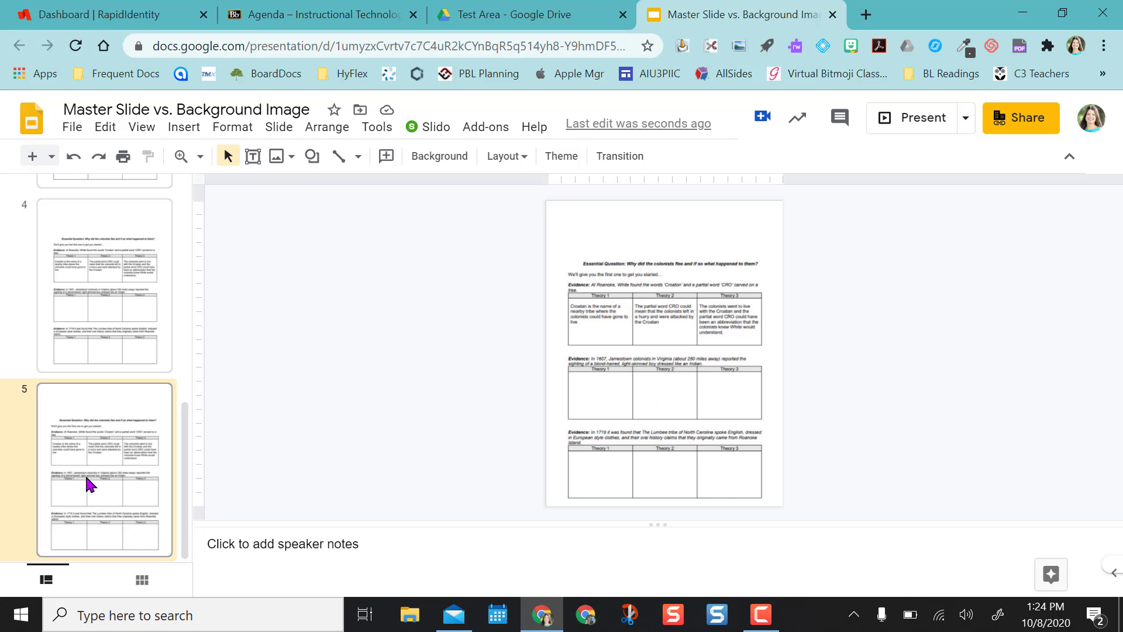
- Present the slideshow full screen starting from slide 1
{"action": "scroll", "coordinate": [88, 351], "scroll_direction": "up", "scroll_amount": 10}
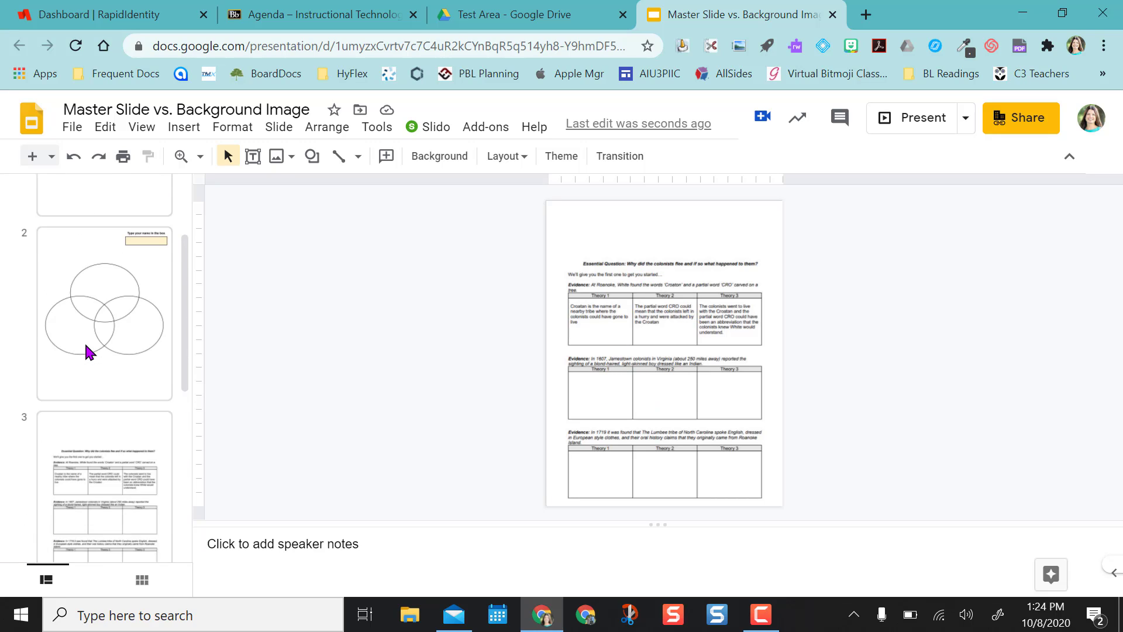
{"action": "left_click", "coordinate": [107, 240]}
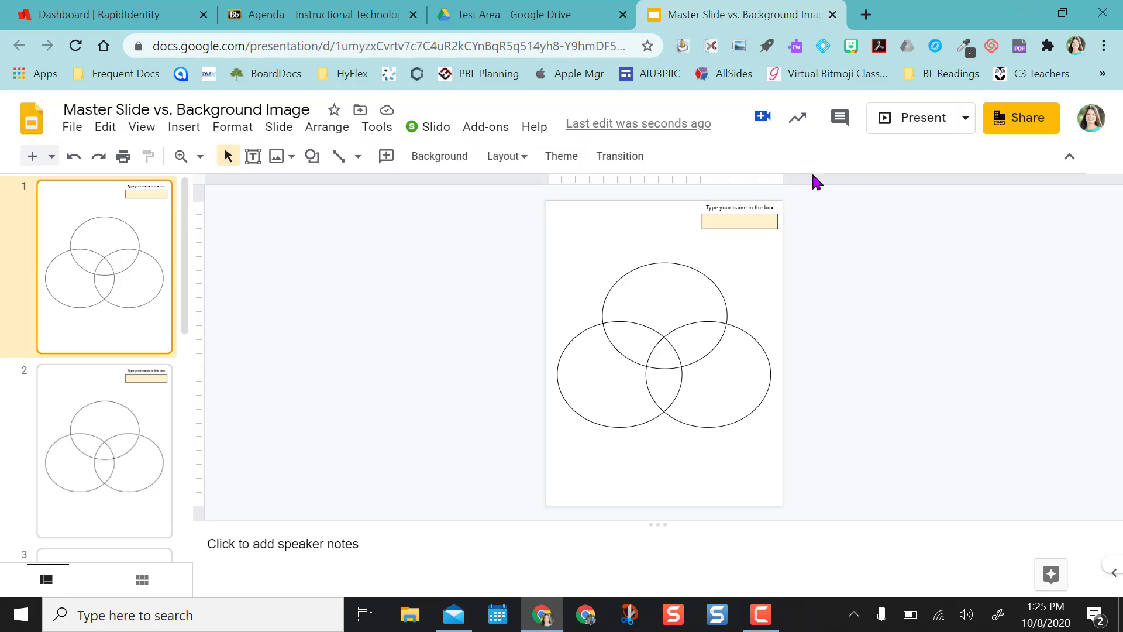
{"action": "left_click", "coordinate": [904, 120]}
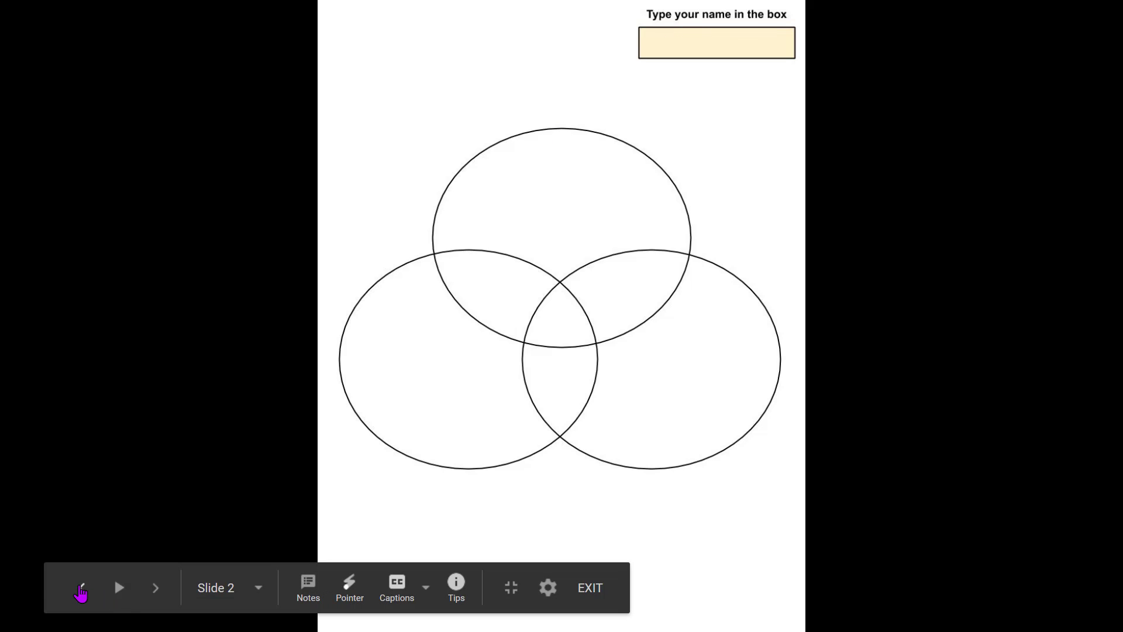
- Step back one slide, then forward to the colonists worksheet on slide 3
{"action": "left_click", "coordinate": [81, 588]}
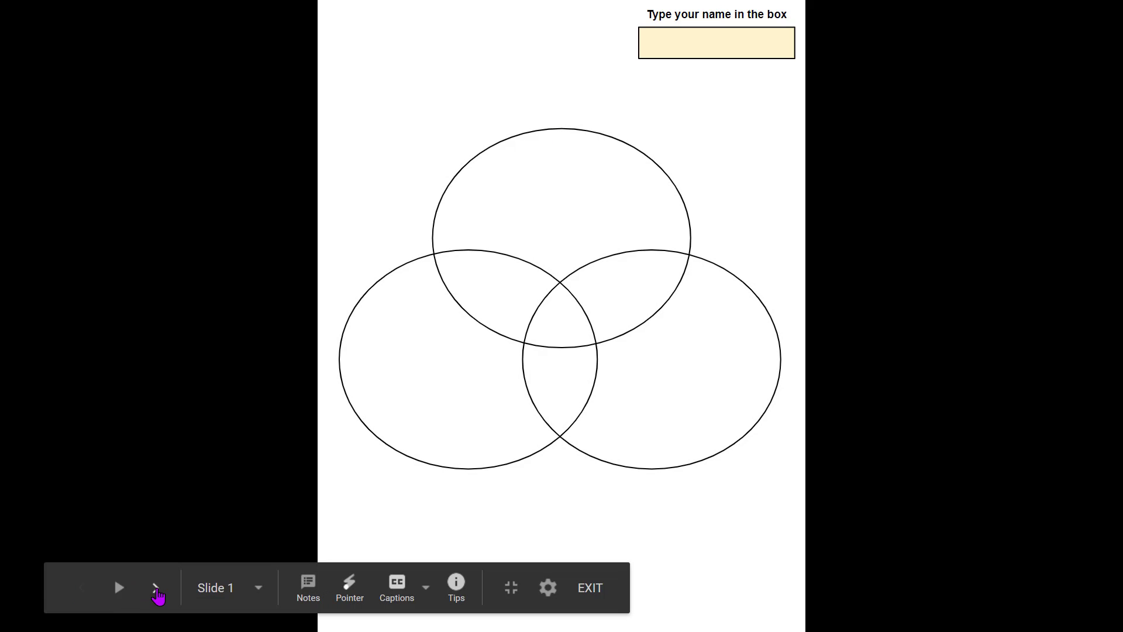
{"action": "left_click", "coordinate": [155, 588]}
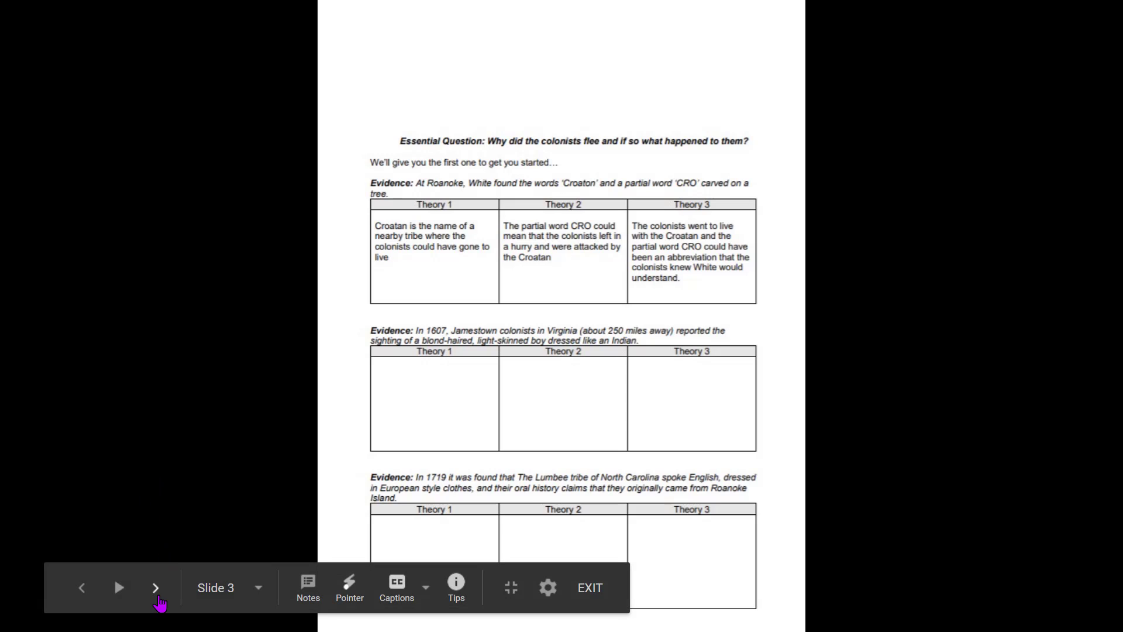
- Advance through slides 4 and 5, step back to 4, then return to slide 5
{"action": "left_click", "coordinate": [155, 589]}
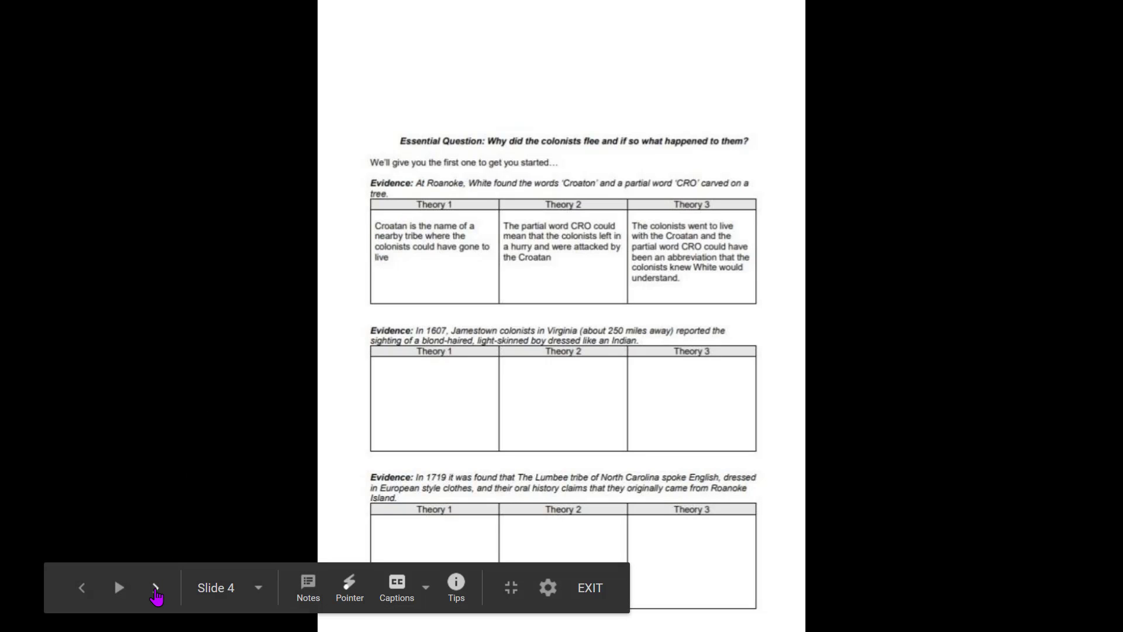
{"action": "left_click", "coordinate": [155, 595]}
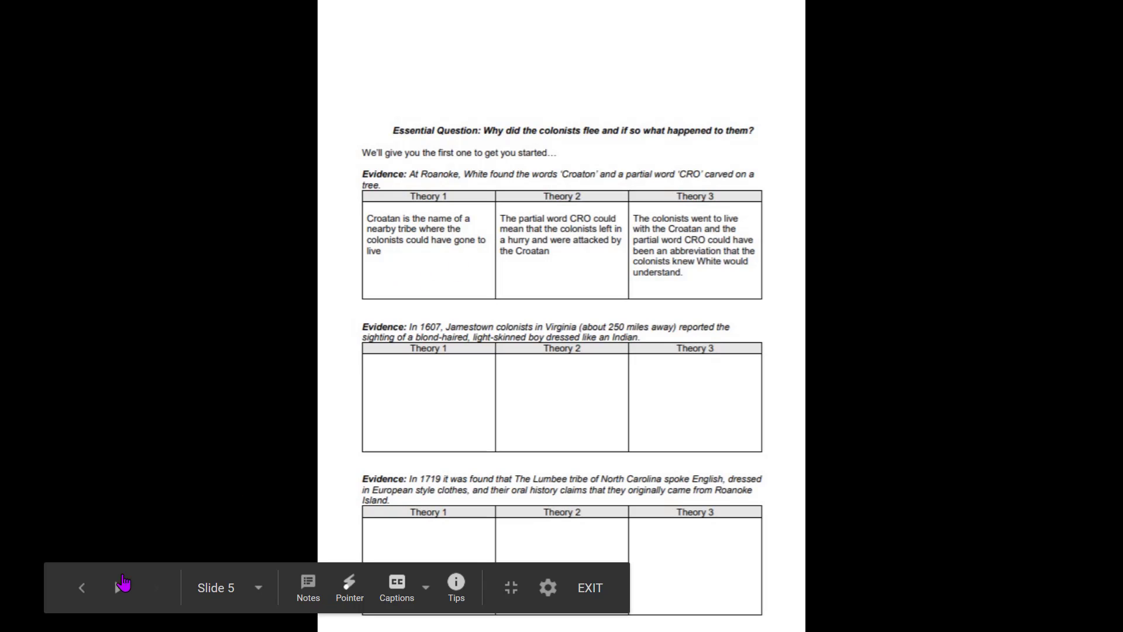
{"action": "left_click", "coordinate": [88, 591]}
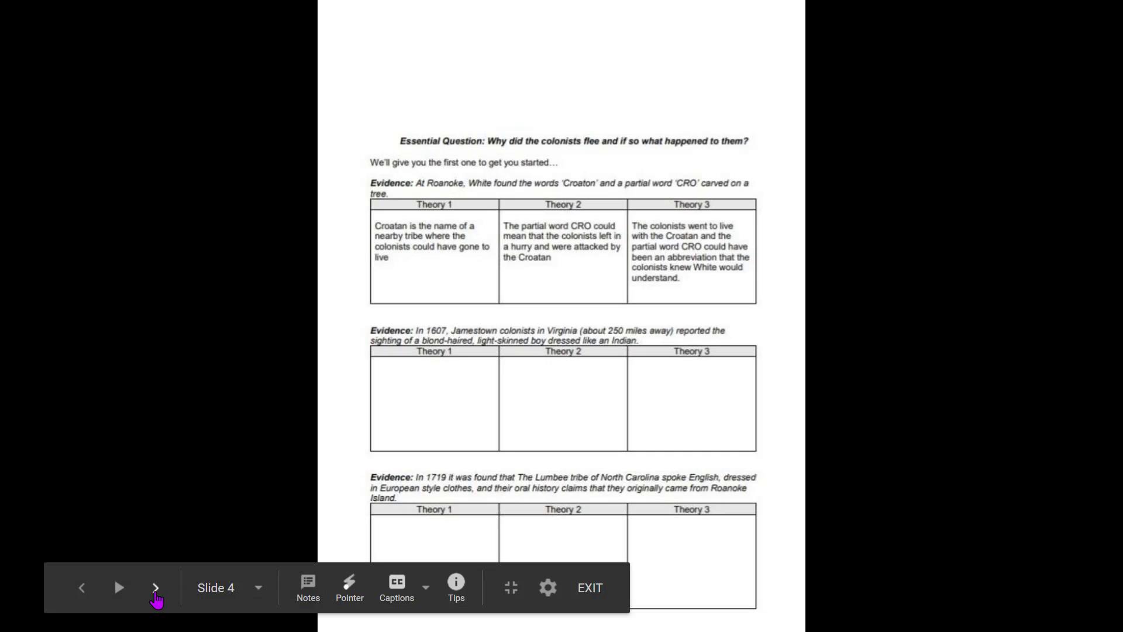
{"action": "left_click", "coordinate": [157, 588]}
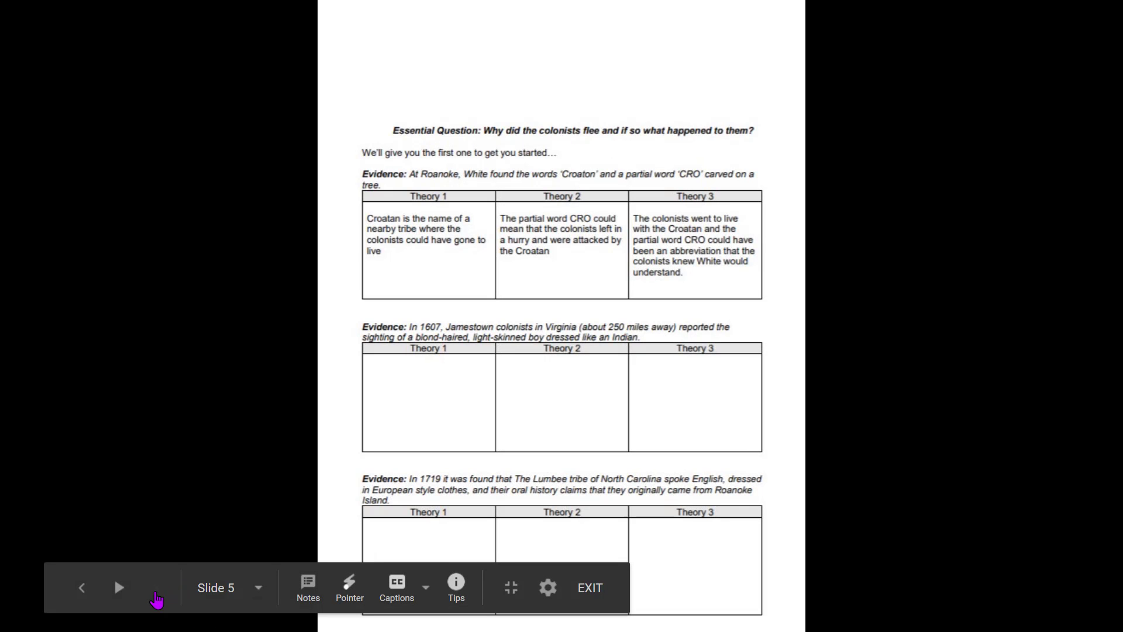